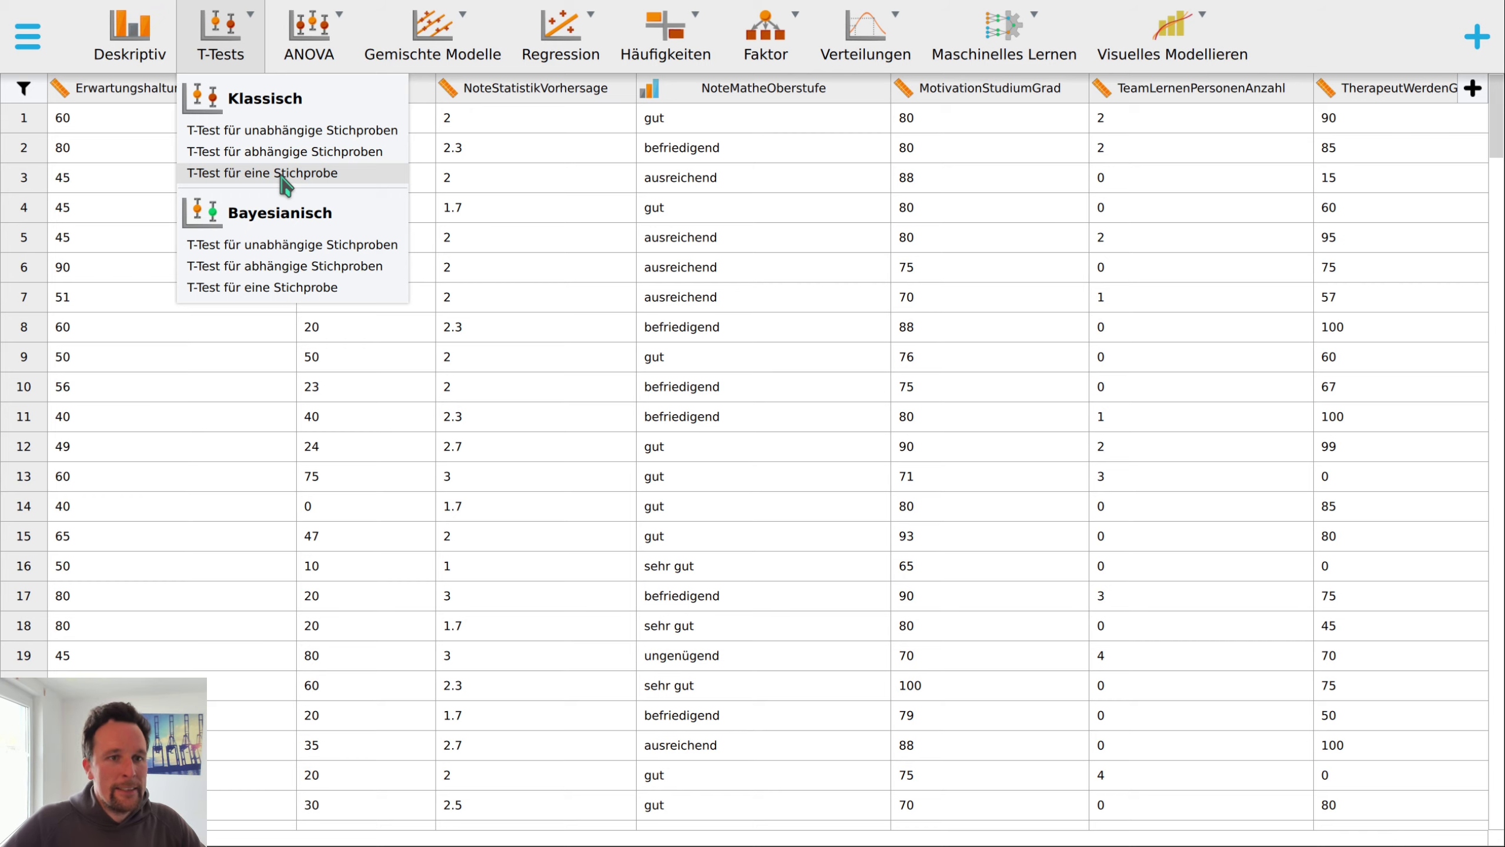
Create a classical one-sample T-Test analysis and switch its test from Student to Z-Test.
click(285, 178)
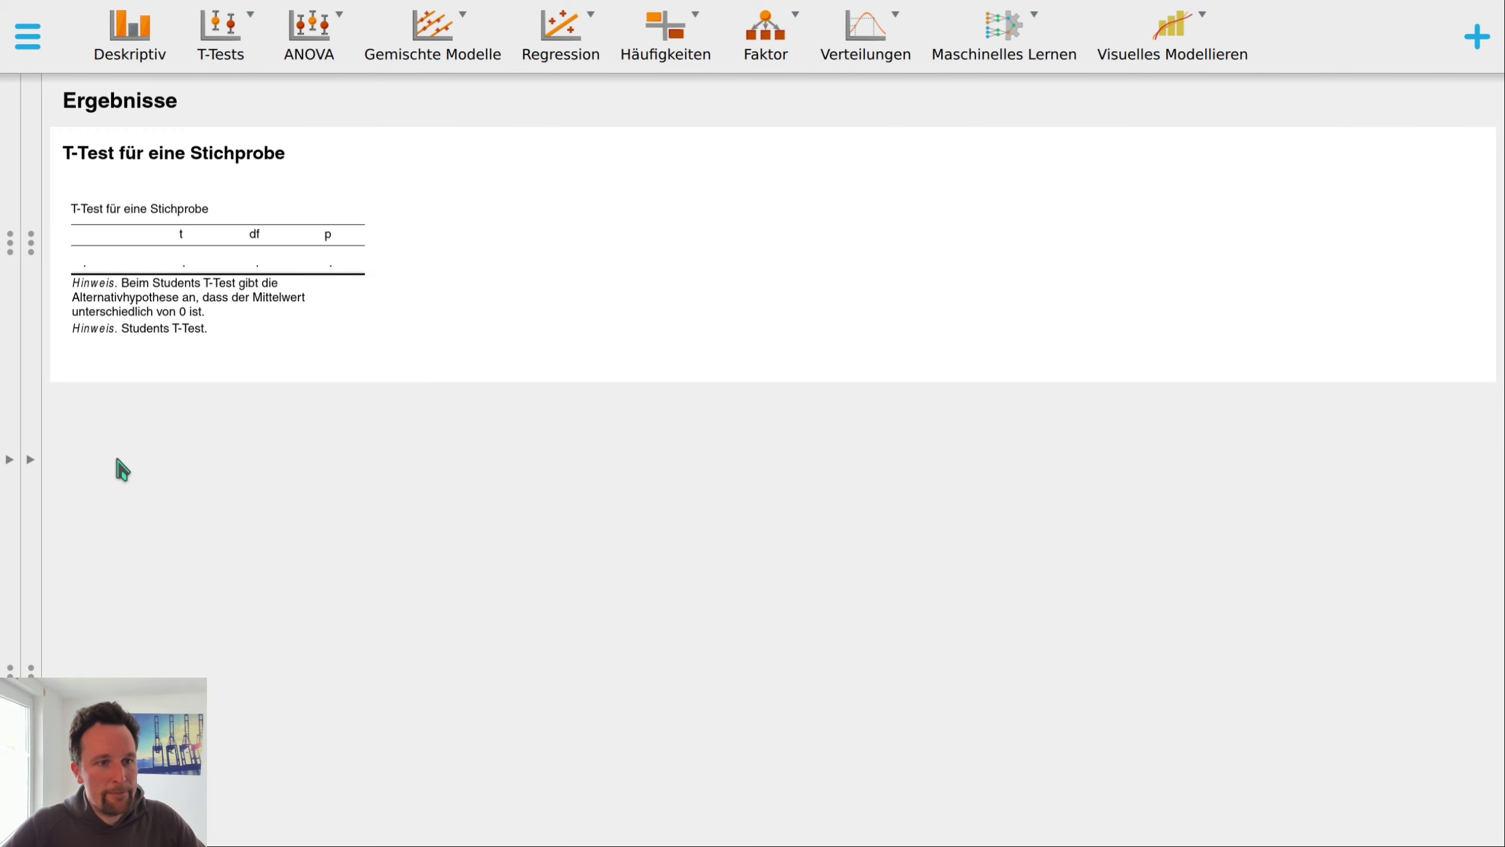
click(29, 459)
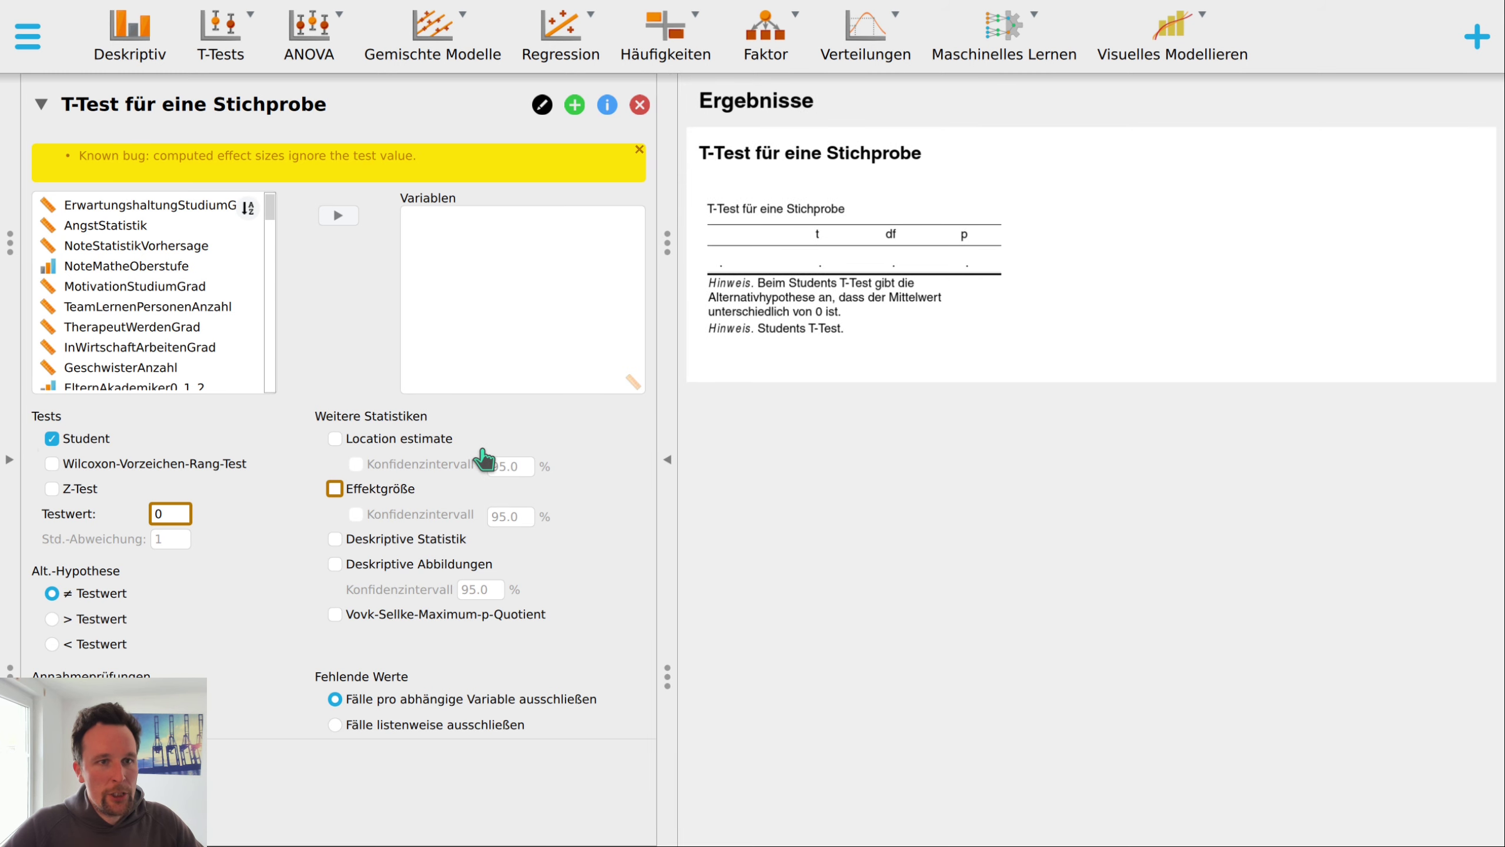
click(52, 489)
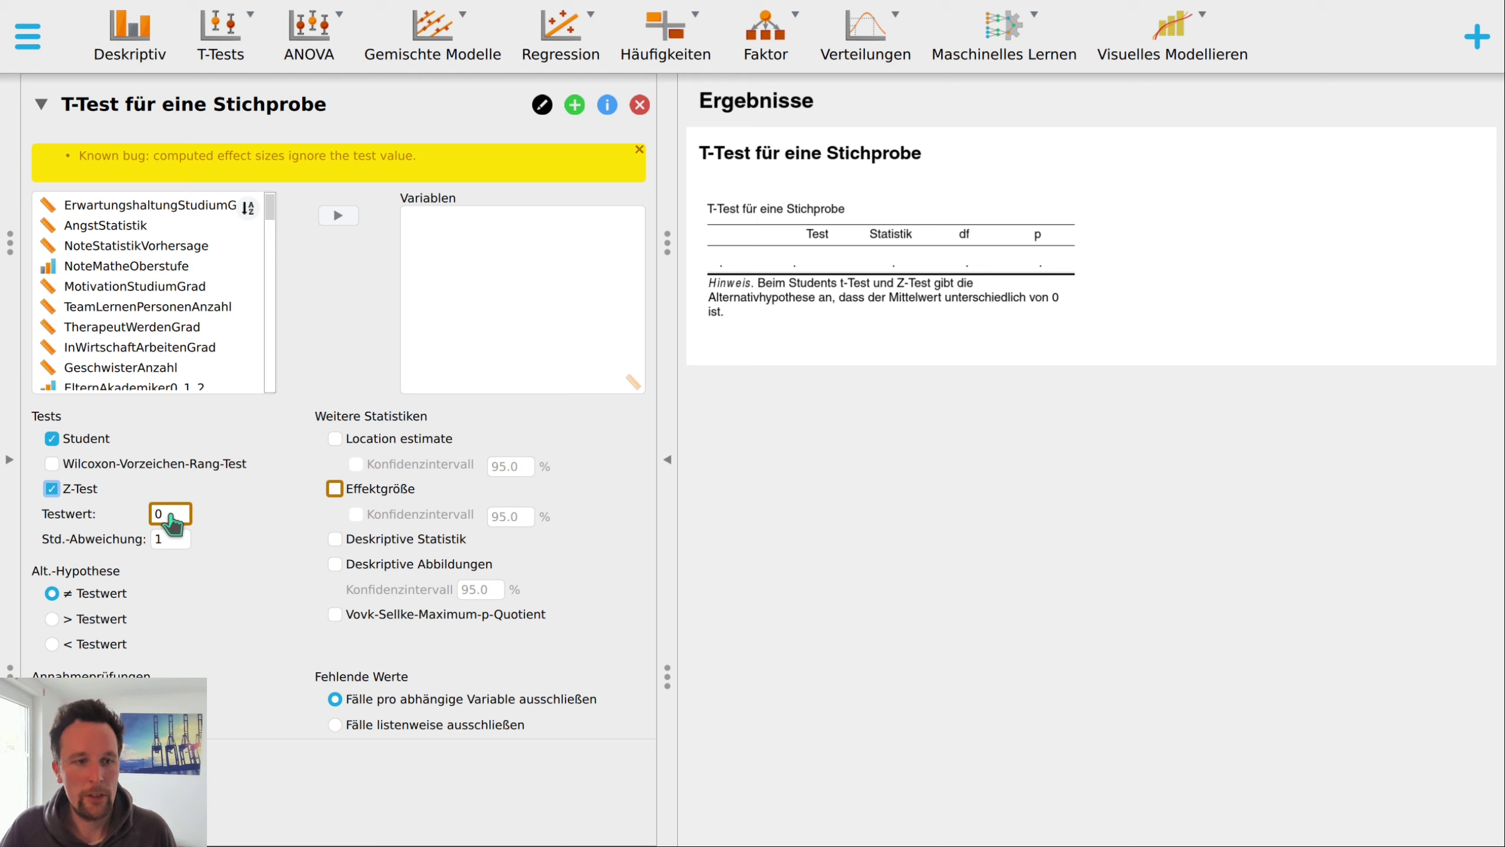
click(170, 539)
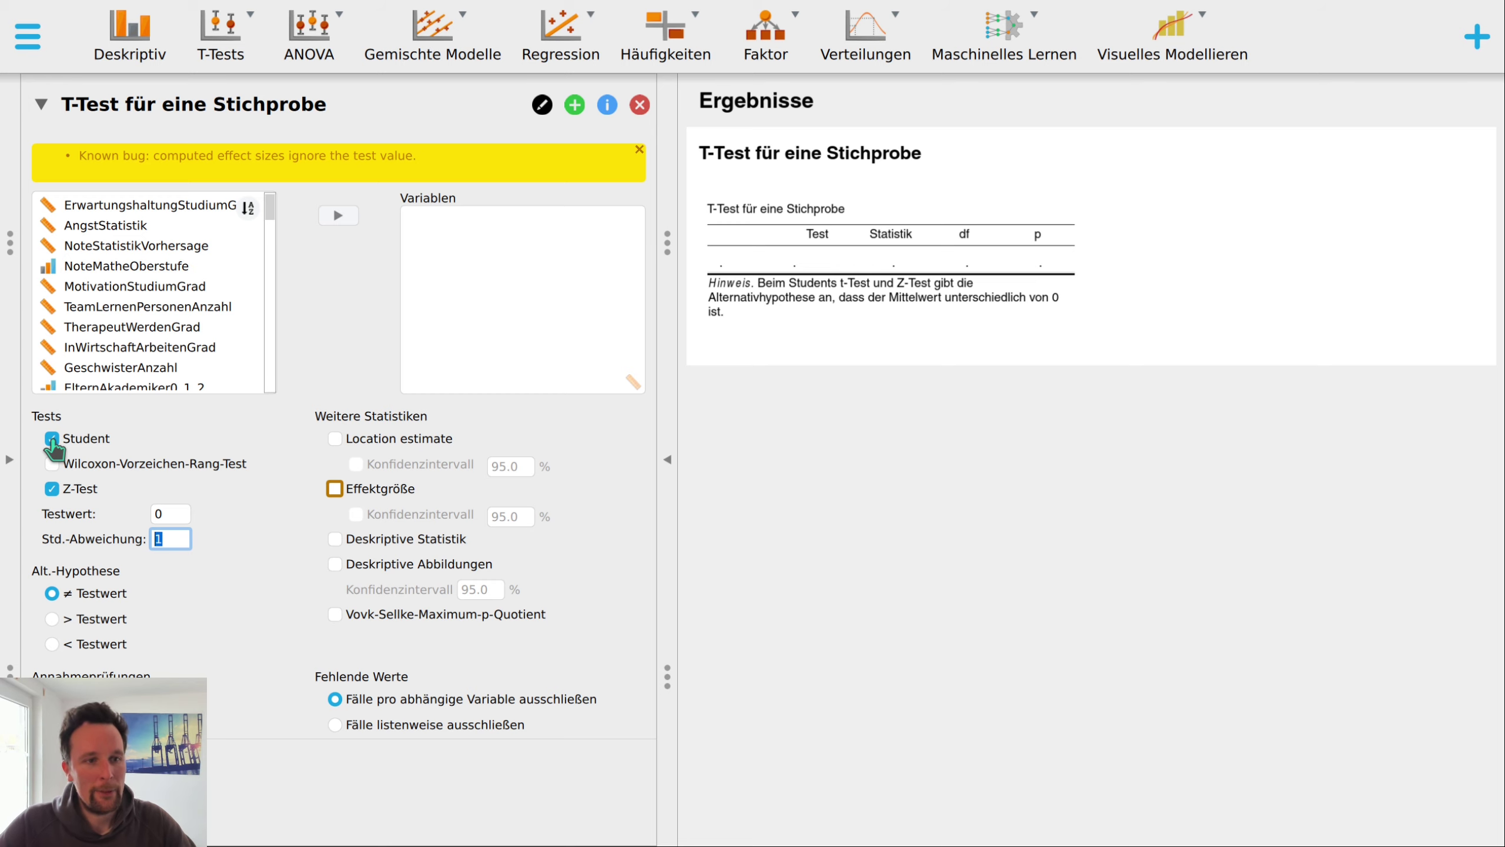
click(52, 440)
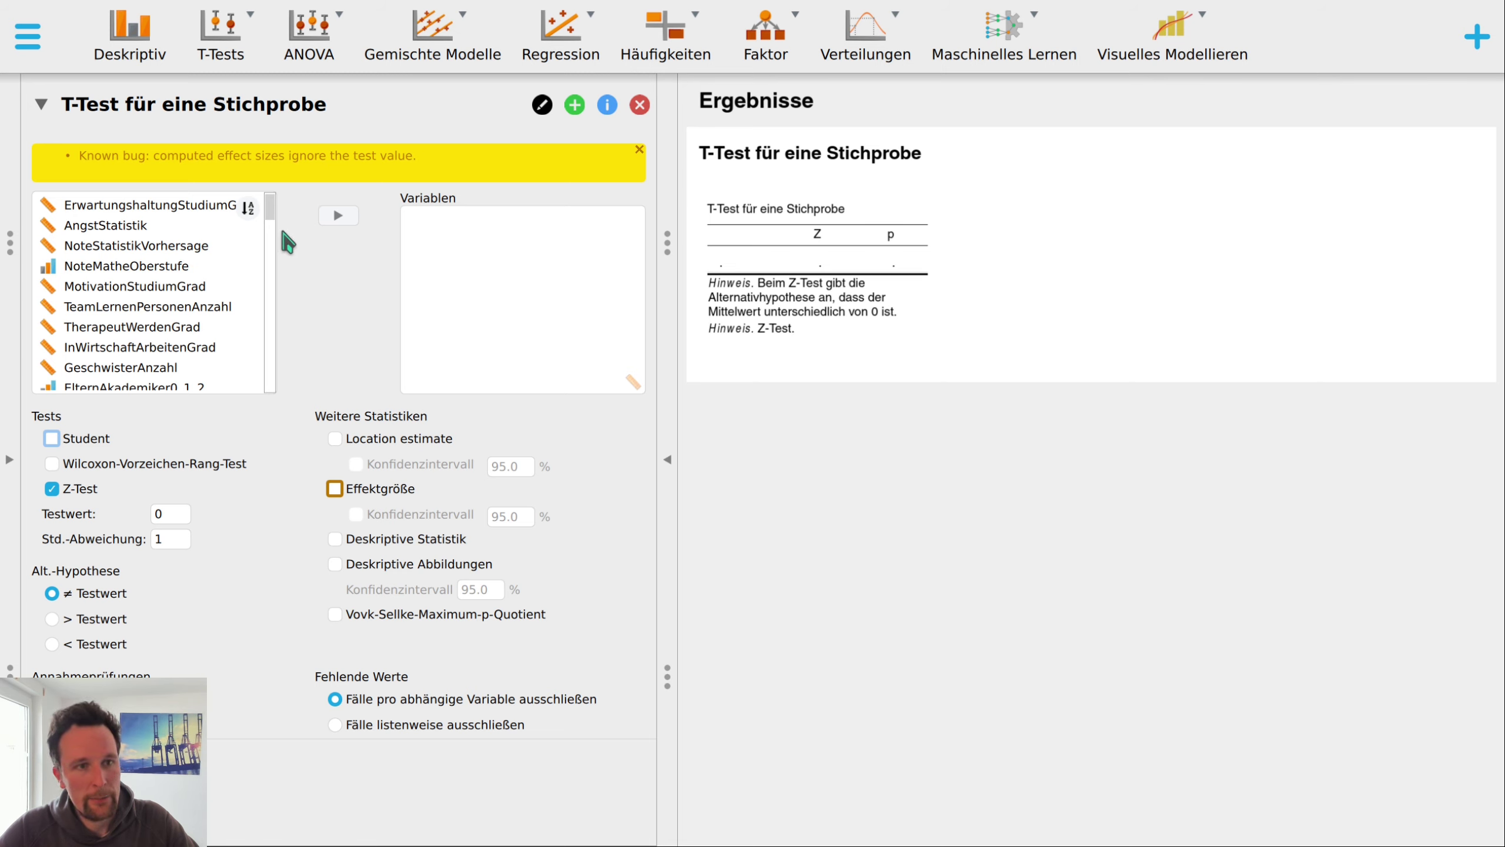
Sort the available variables by type and select SexualpartnerAnzahl.
click(248, 211)
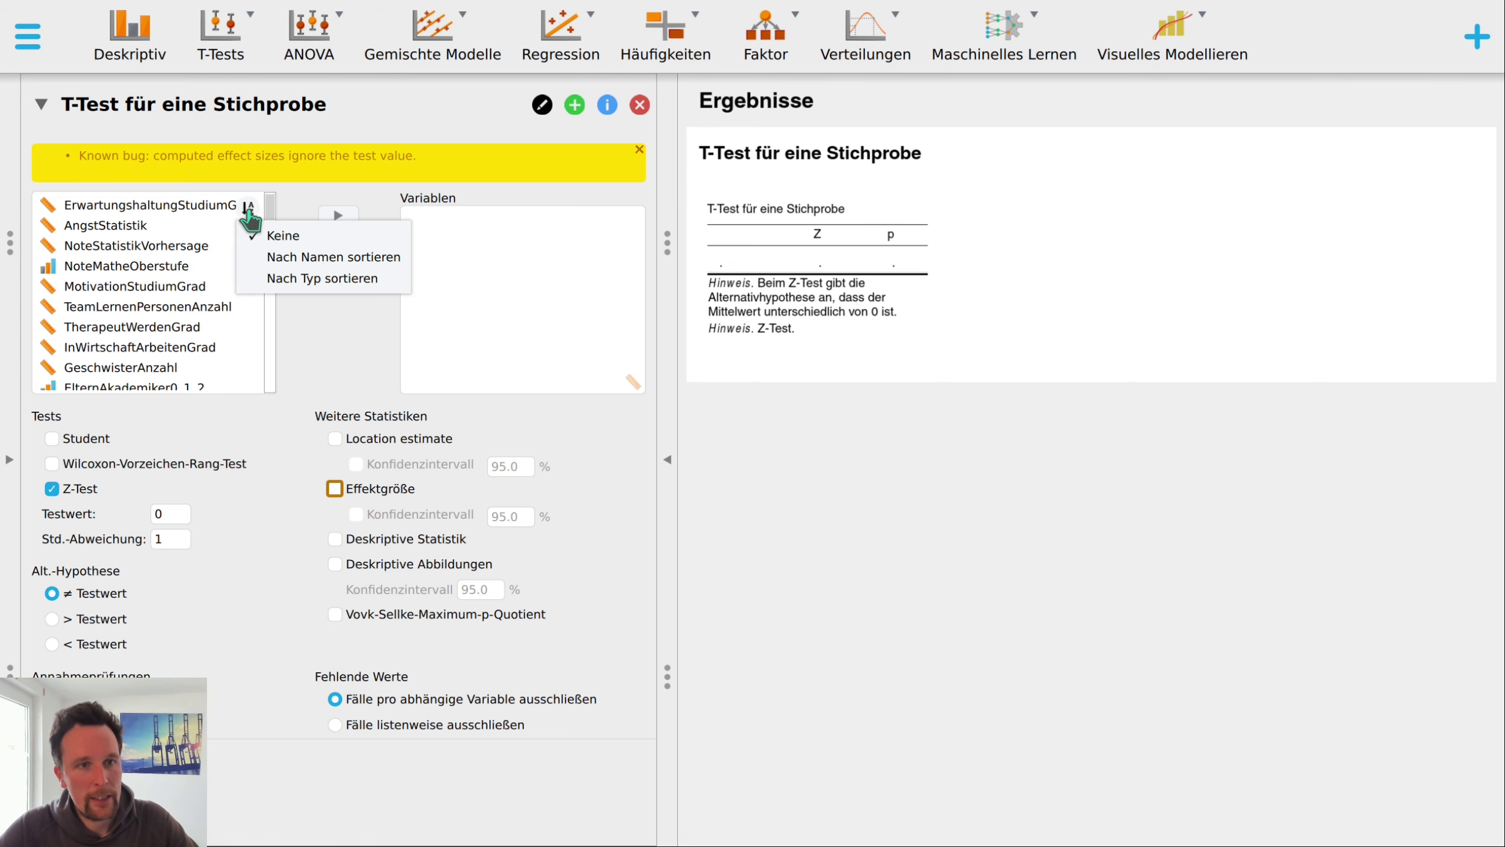
click(360, 289)
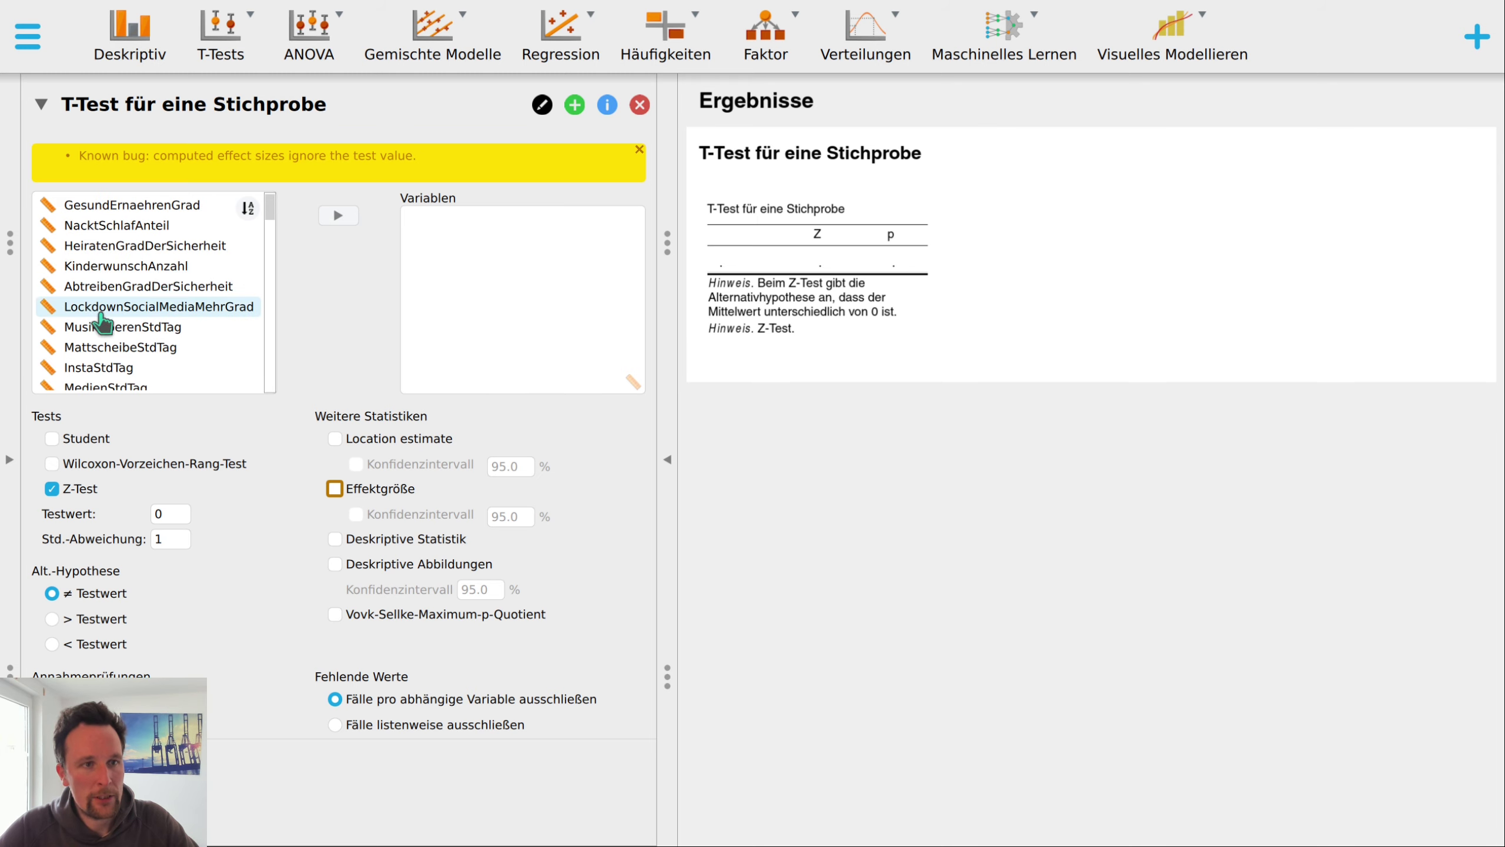
drag(270, 208, 271, 316)
click(177, 344)
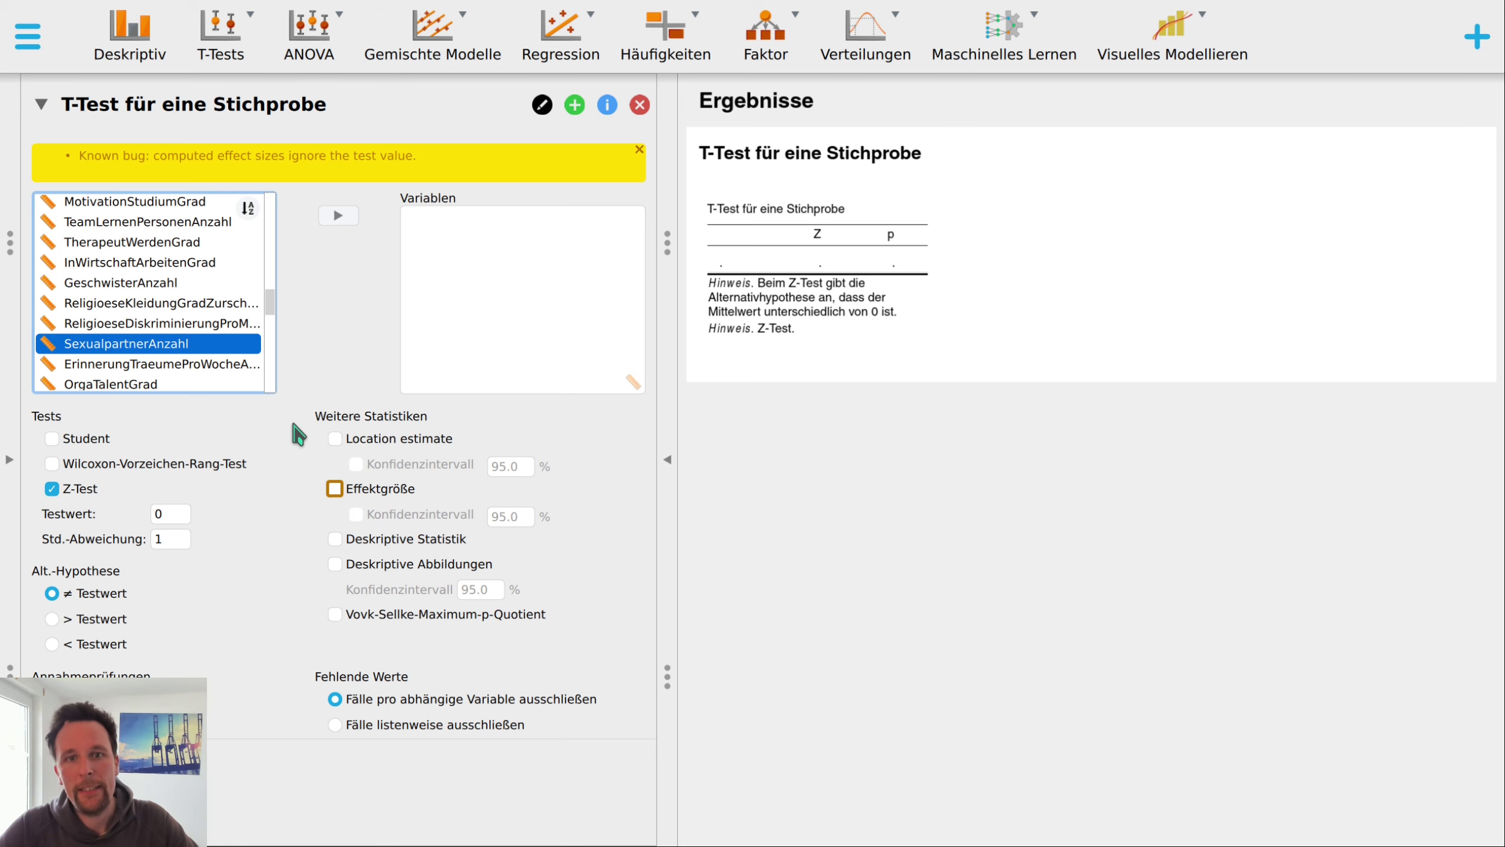
Add a note beginning with "H0:" to the one-sample test results and set the test value to 7.
click(934, 153)
click(823, 337)
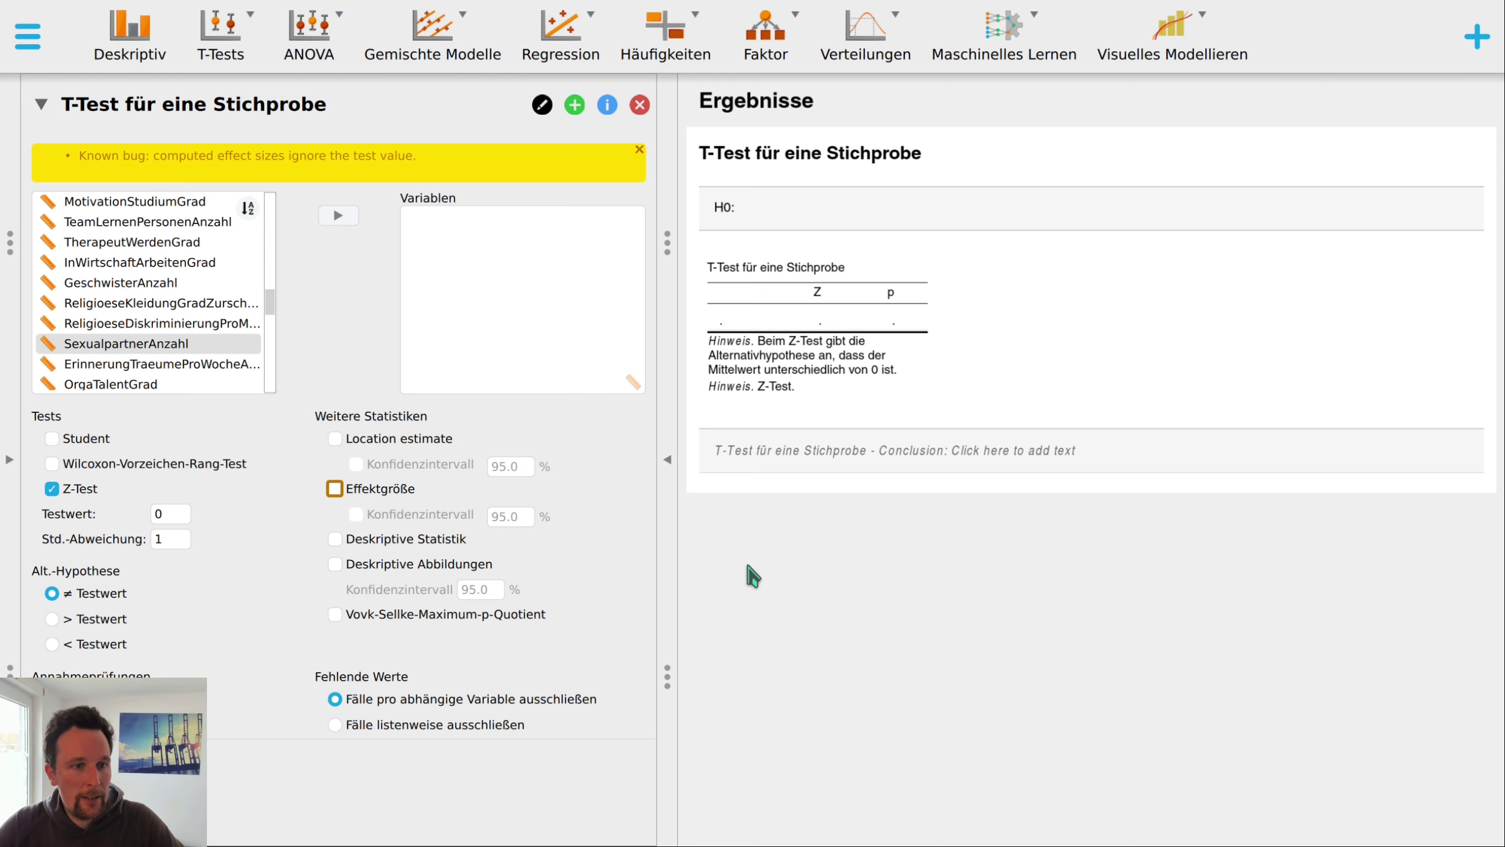
click(169, 514)
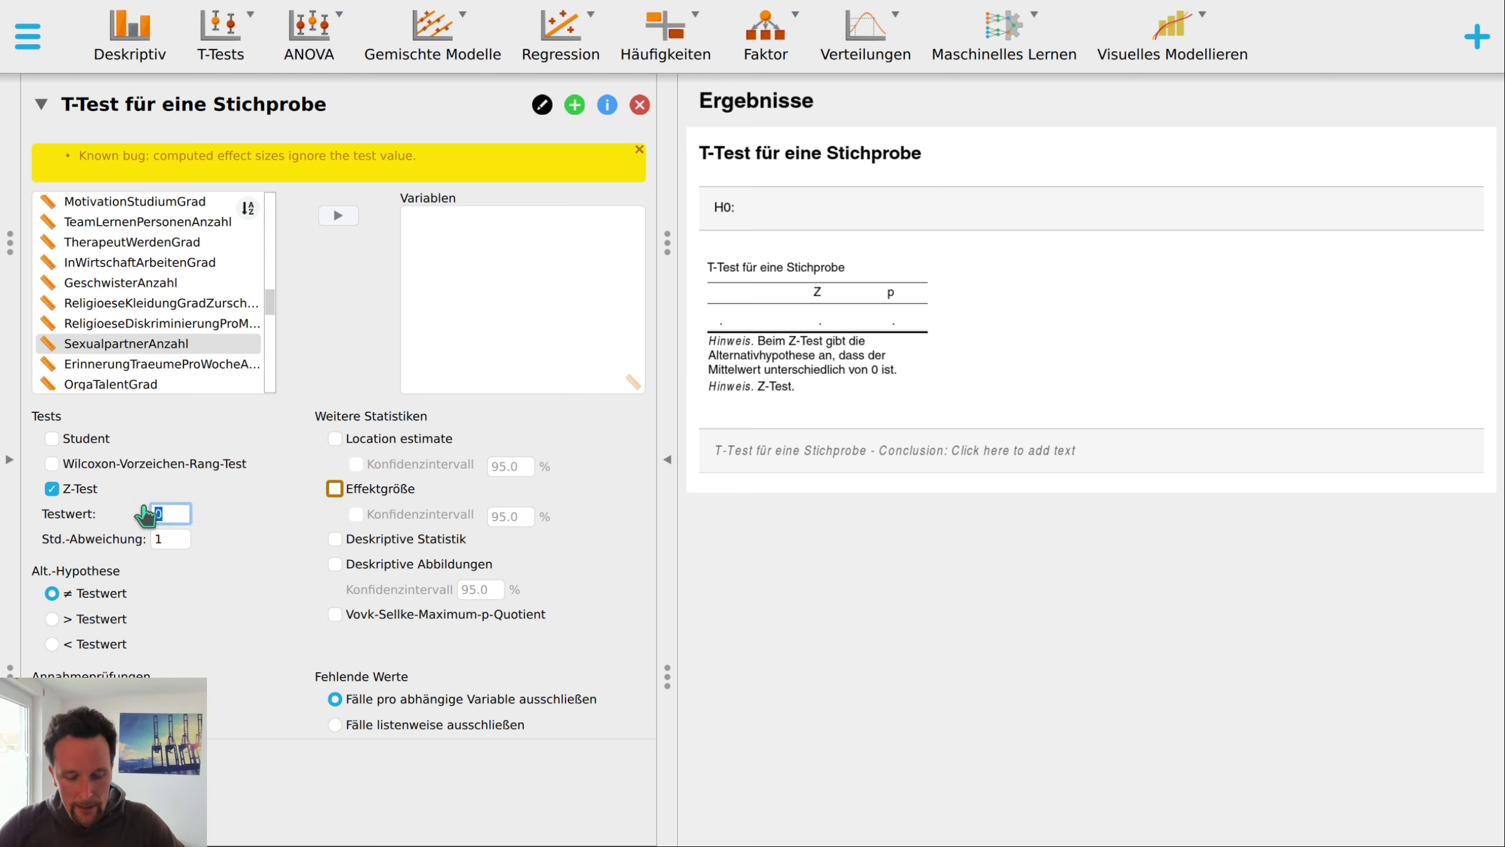
text(7)
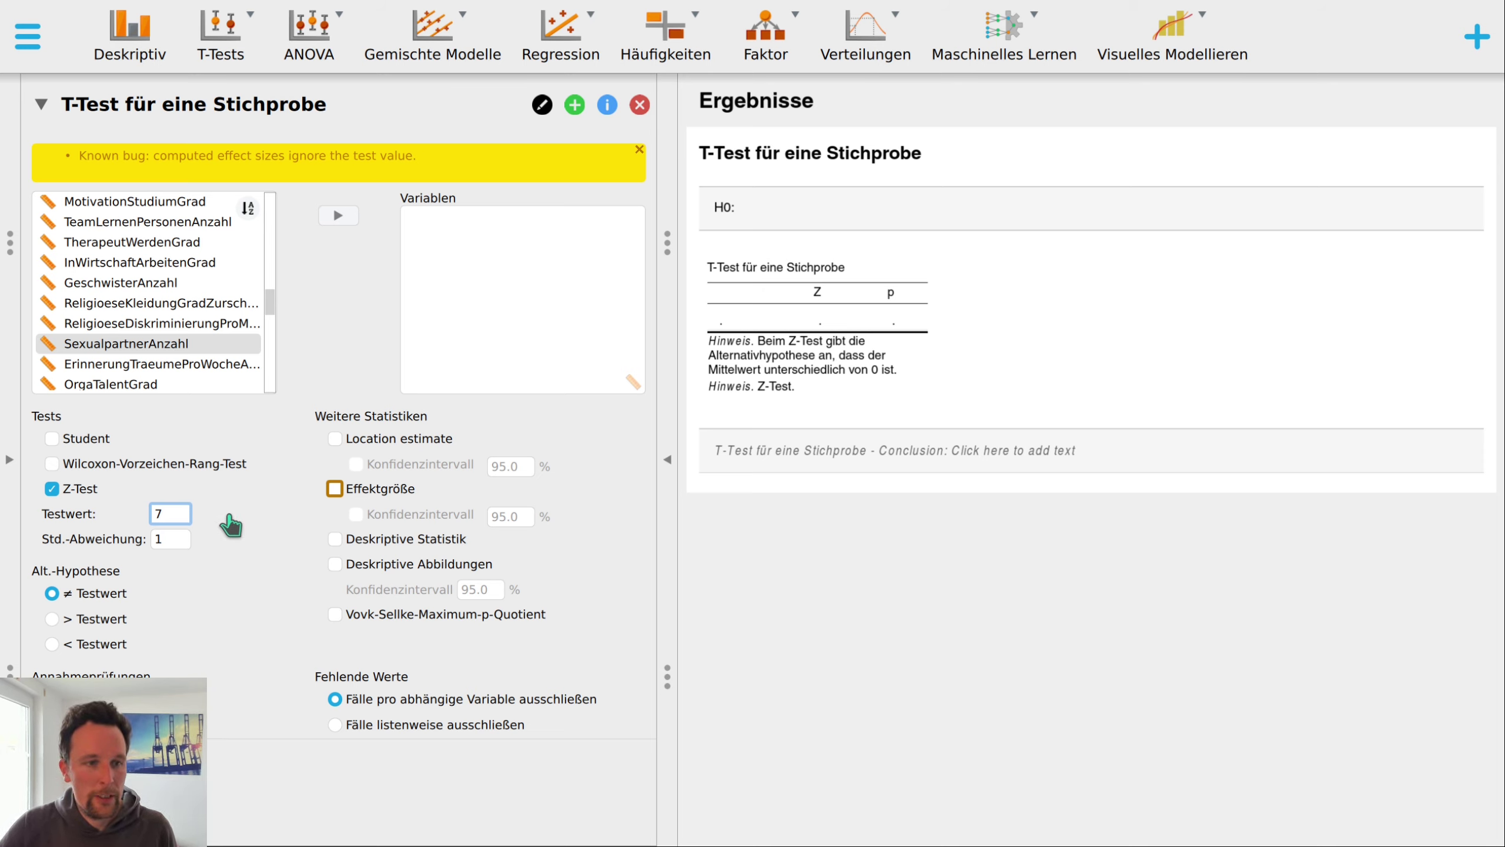
click(1034, 379)
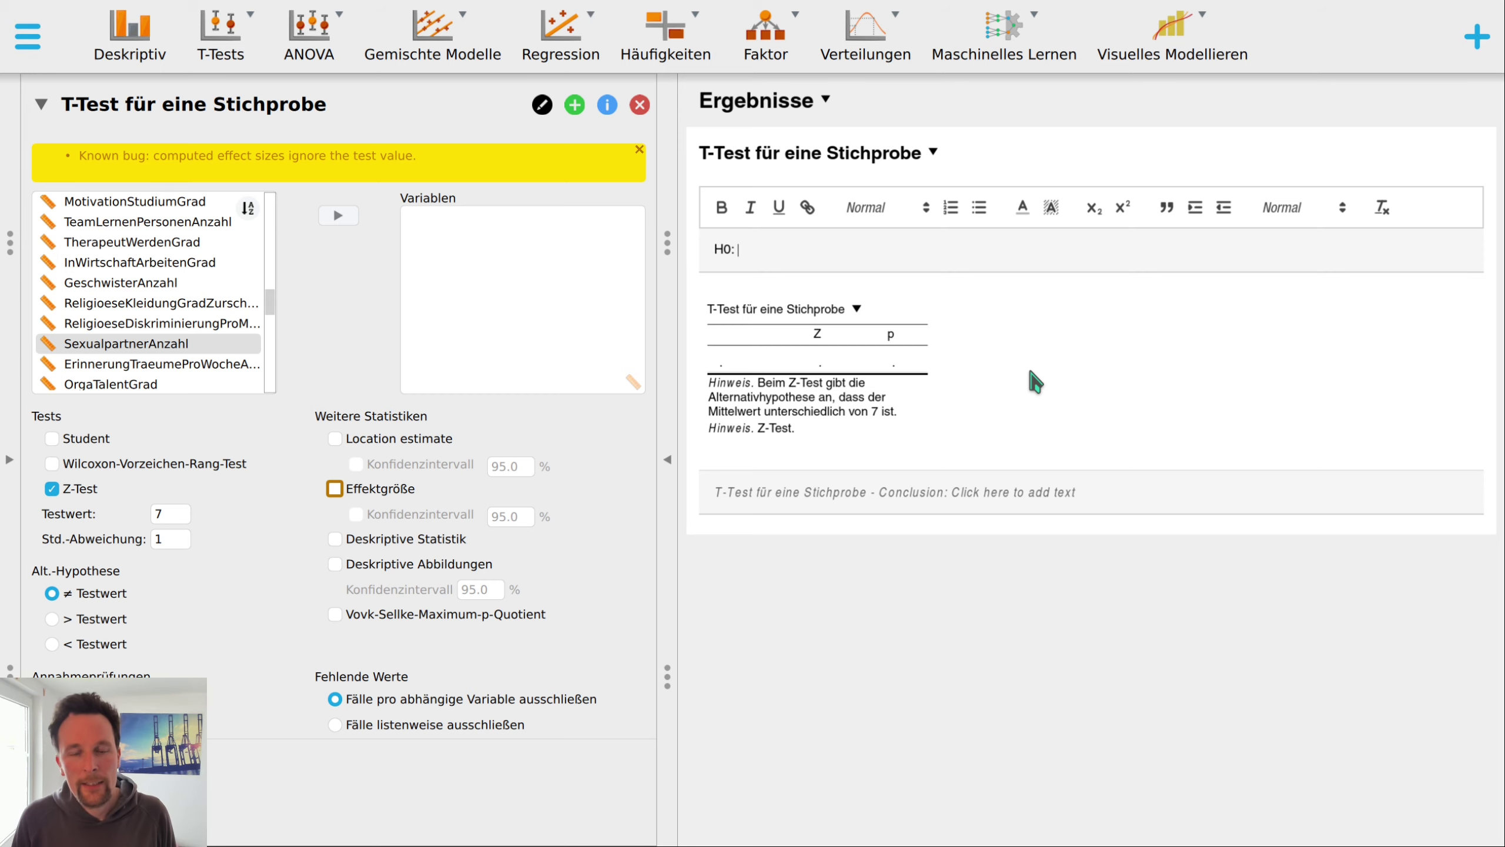
click(1031, 372)
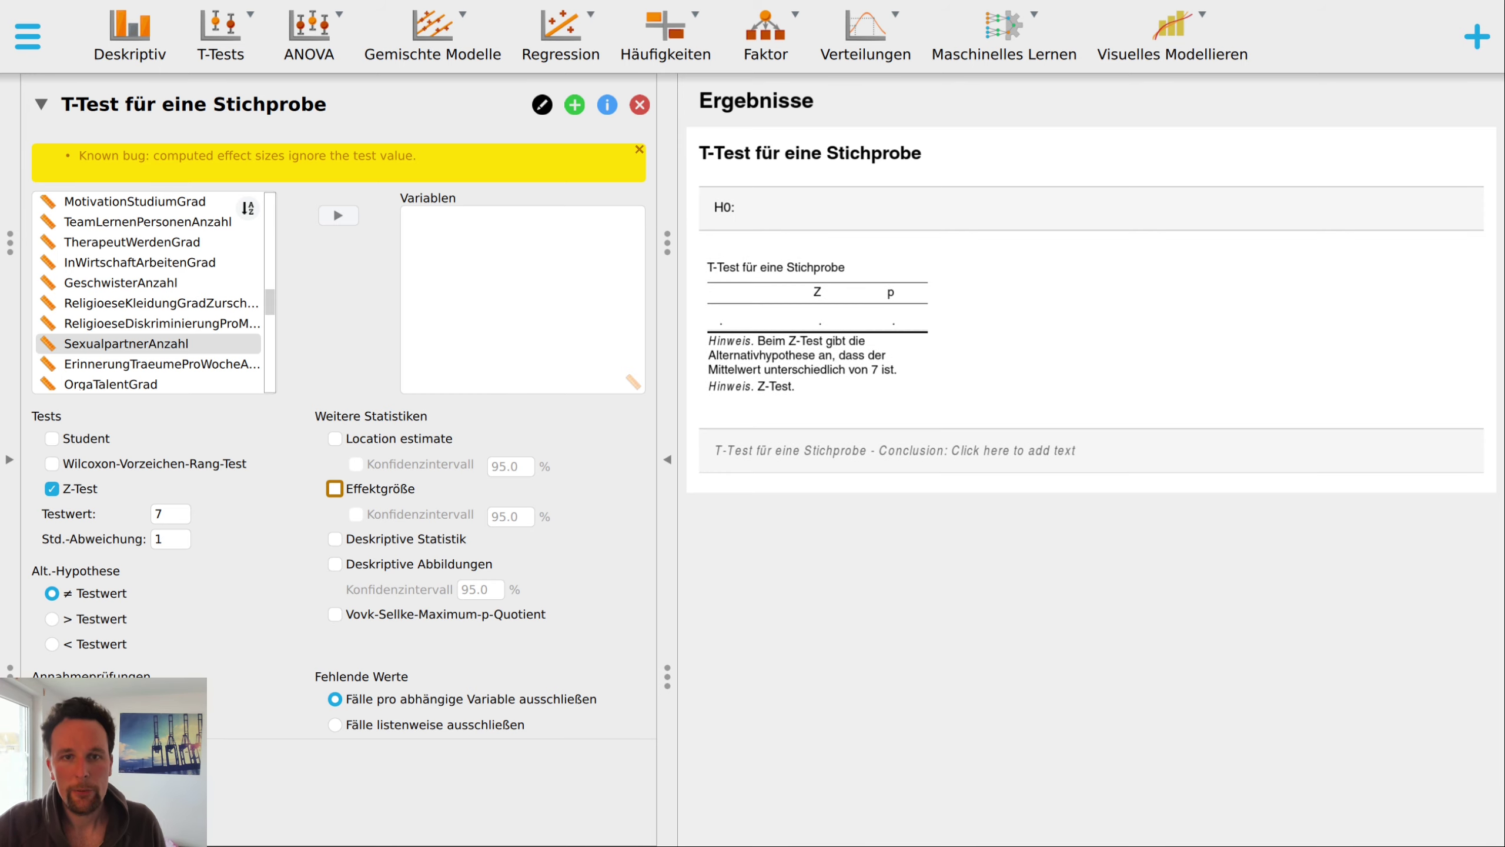
Complete the H0 note as "Im Schnitt haben Bielefelder eine andere Anzahl Sexualpartner als Deutsche, welche im Schnitt 7 haben unter den 18-35-jährigen".
click(788, 205)
text(Im Schnitt)
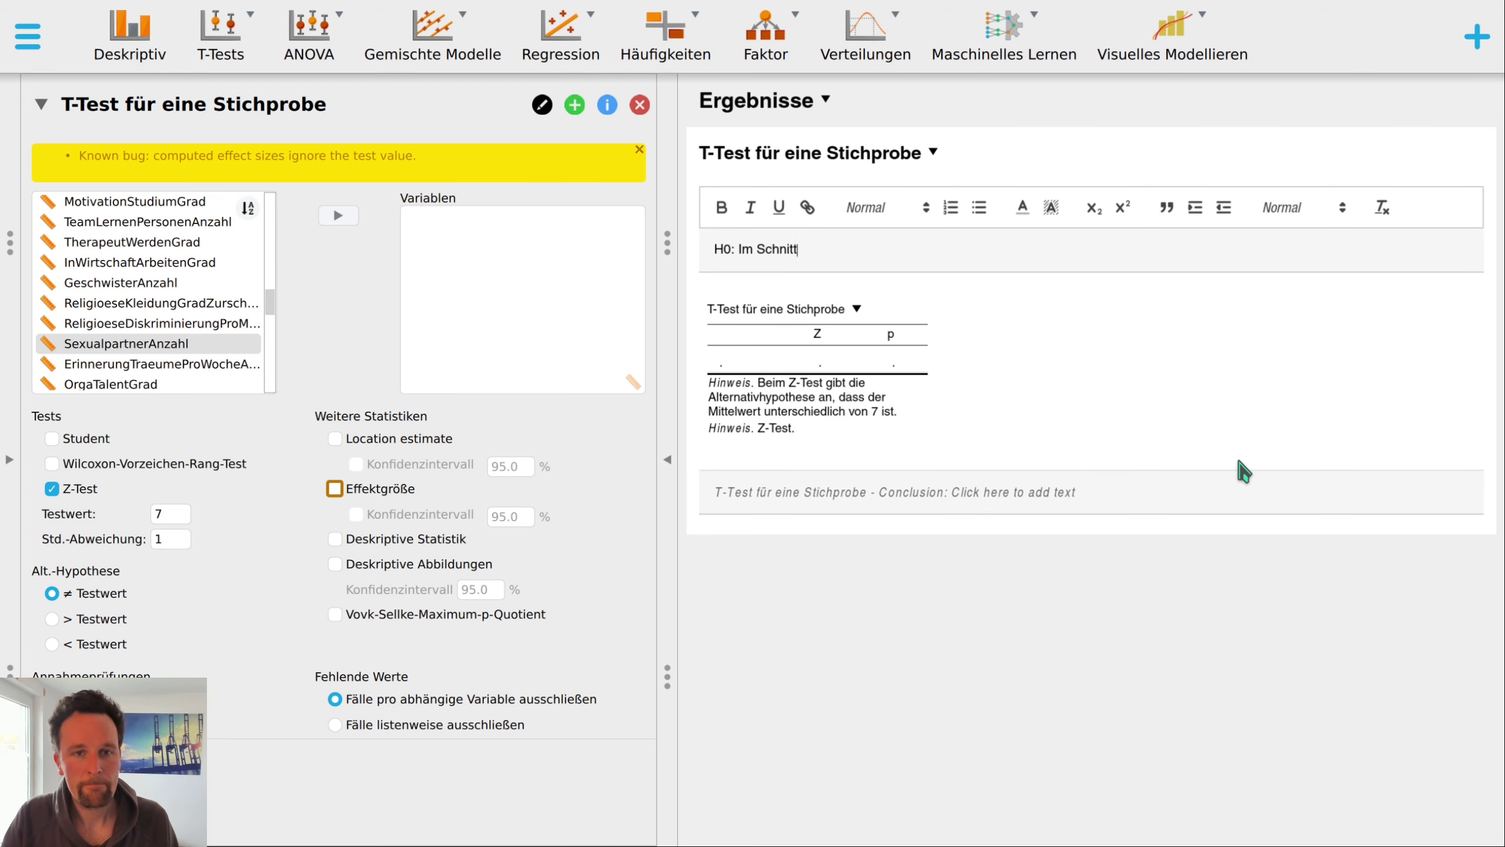
text( hat Bielefeld eine andere Anzahl Sexualpartner)
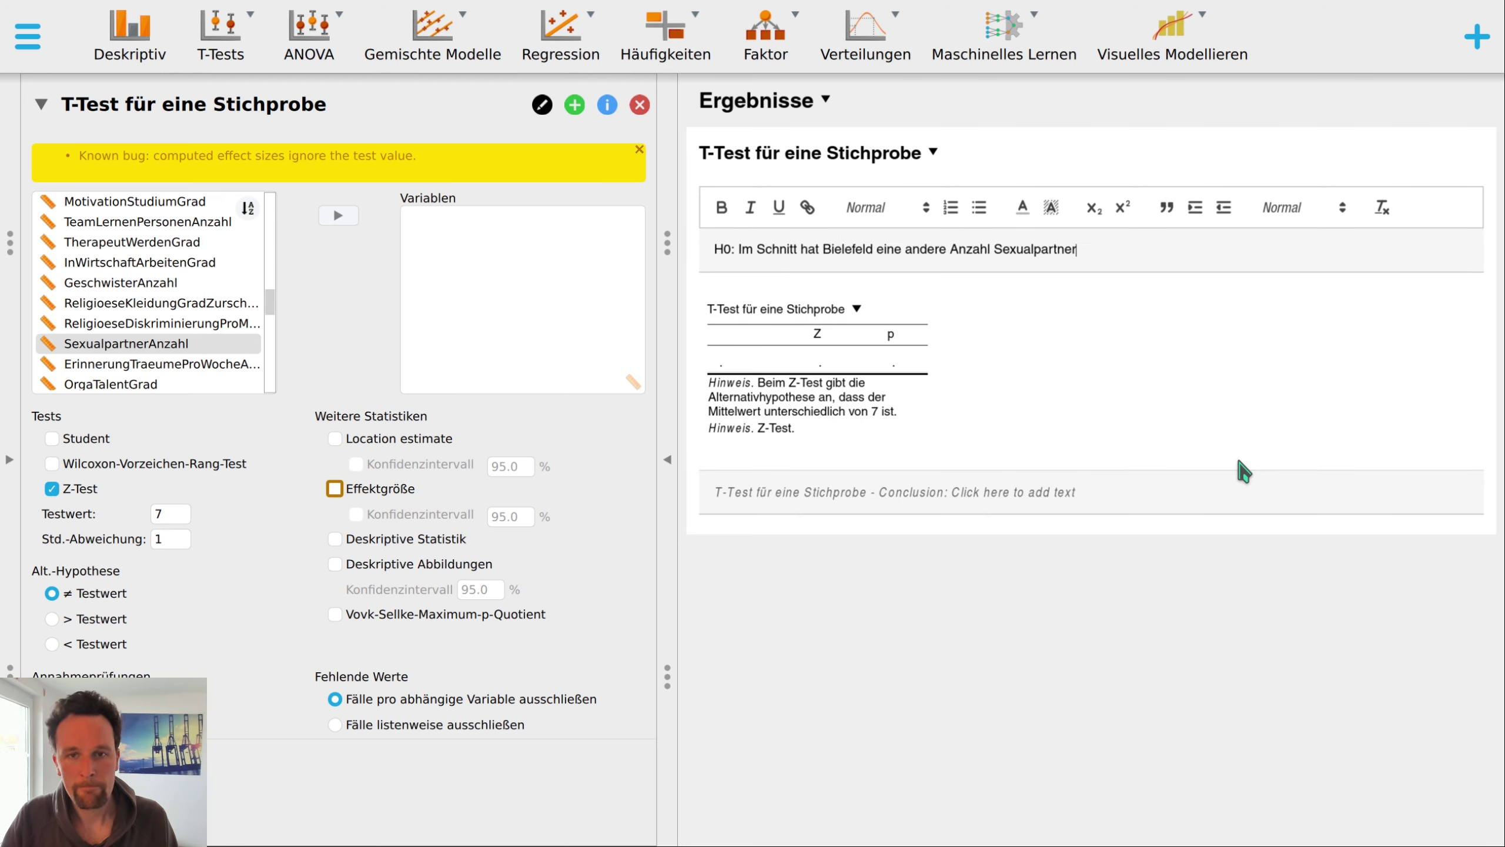
click(819, 249)
key(BackSpace)
text(ben unt)
text(er)
click(1120, 249)
text(als Deutsche, welche im )
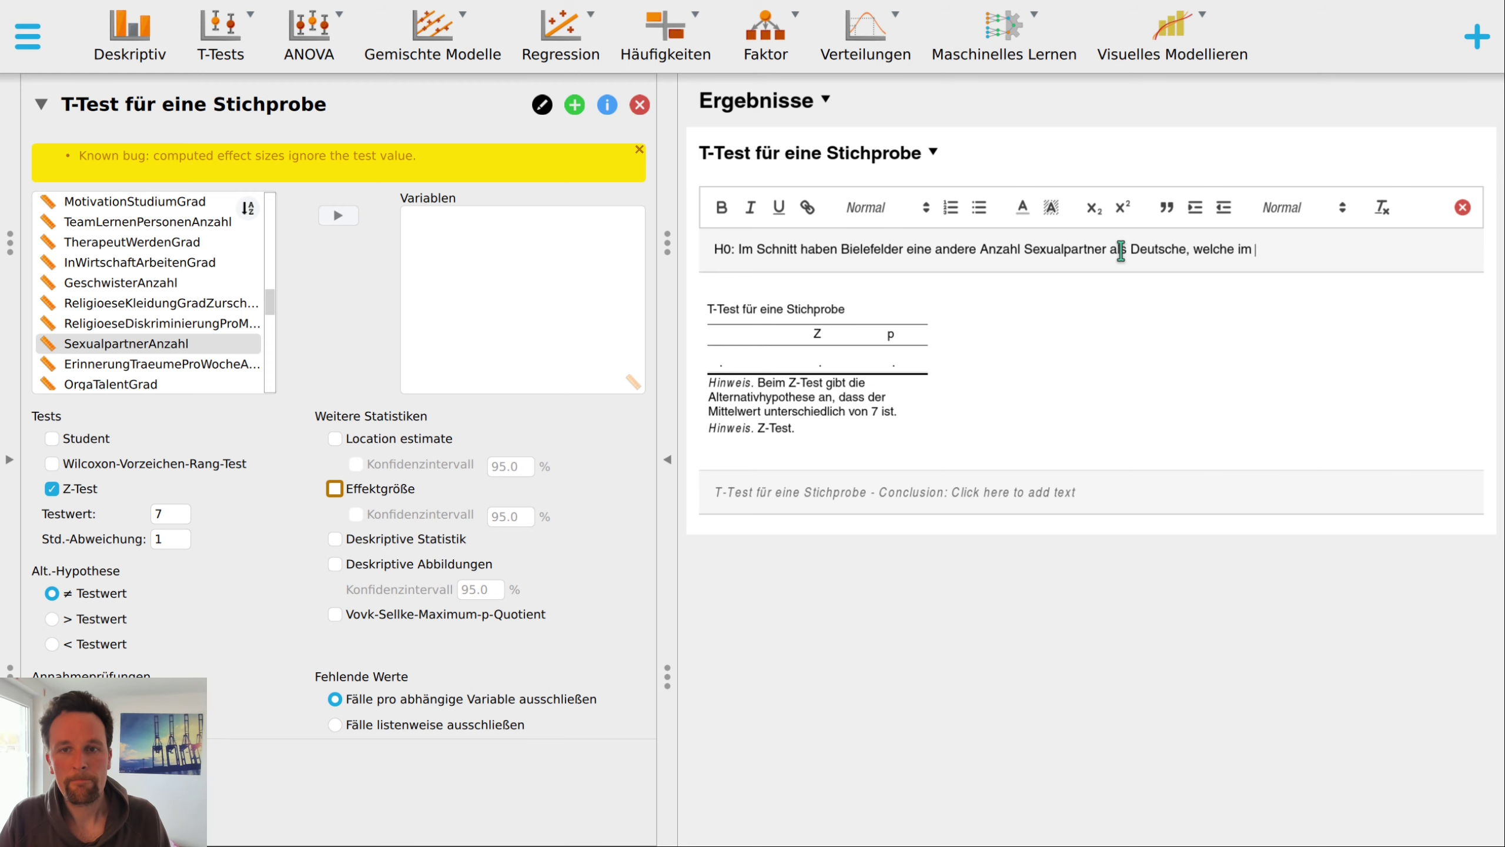
text(Schnitt 7 haben unter den 18-35-jährigen)
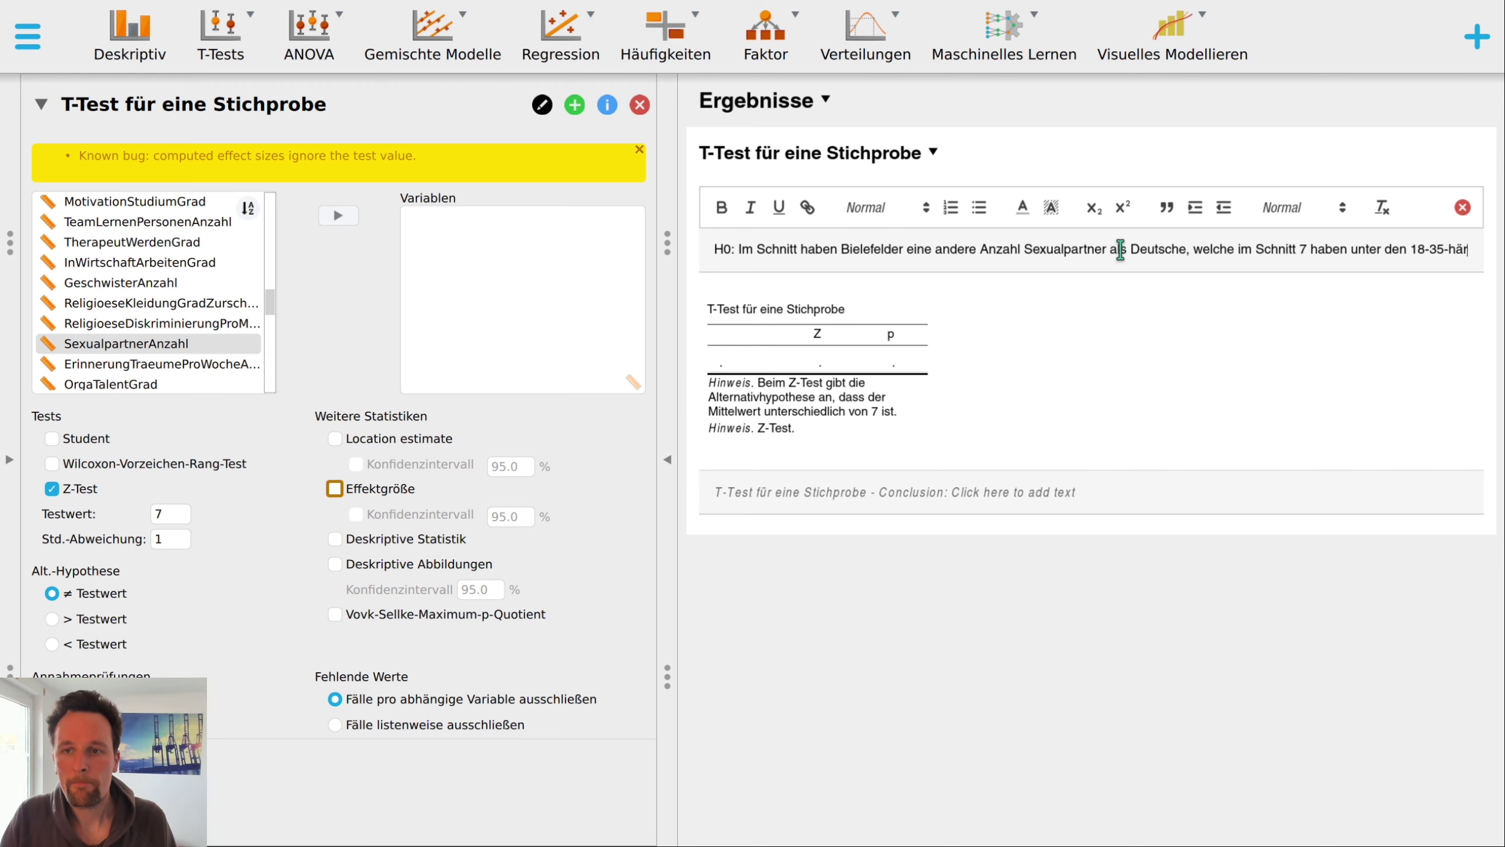
Correct H0 to "keine andere Anzahl" and "im Schnitt 7 hatten", and add the line "H1: ...eine andere Anzahl ...".
click(1333, 249)
key(BackSpace)
text(tt)
click(918, 250)
text(kH1: ...eine andere Anzahl ...)
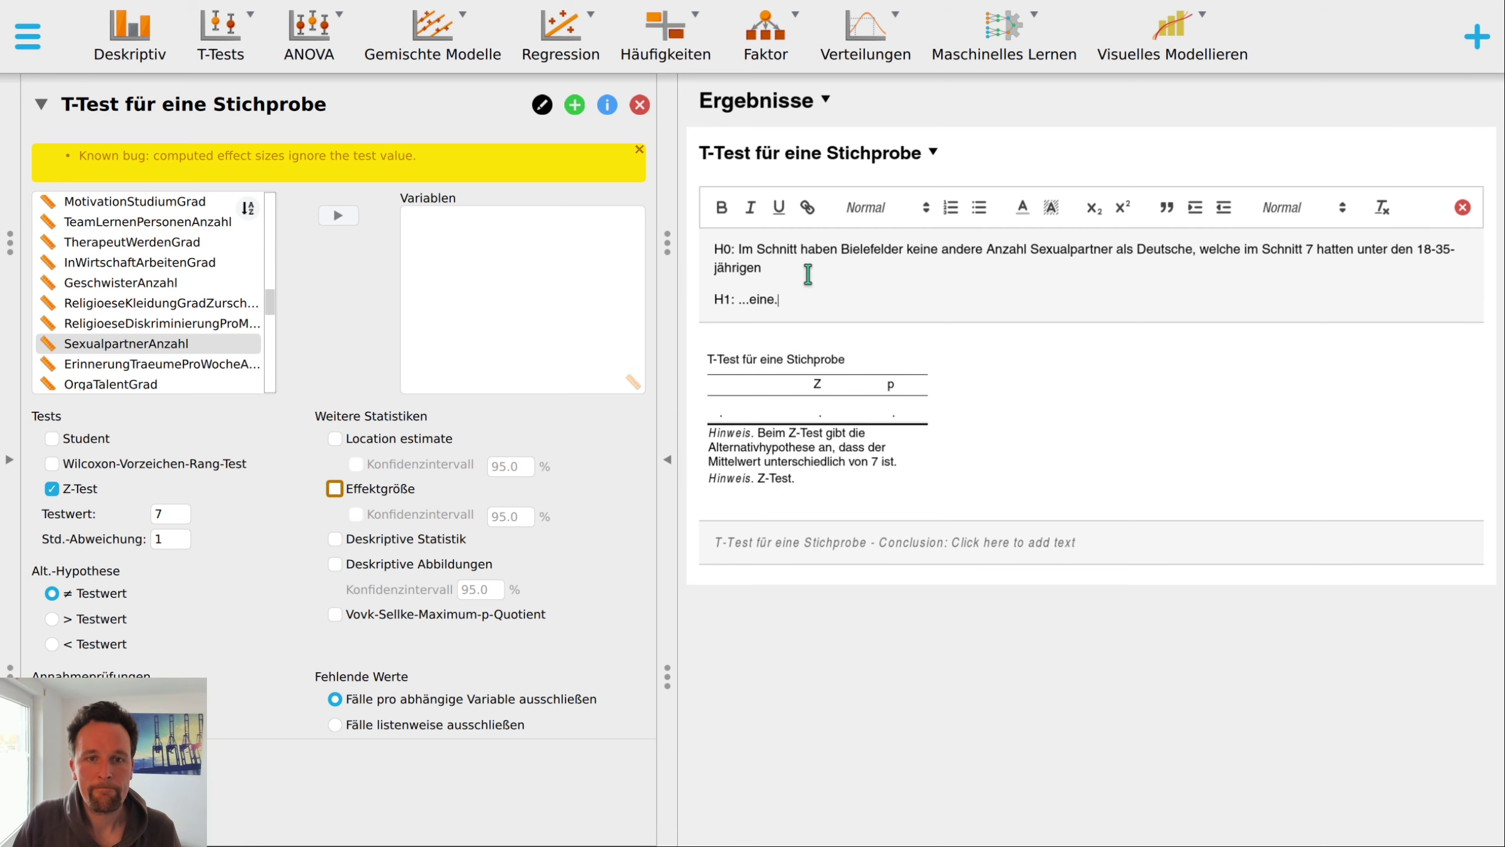
Reword the end of H0 to "welche laut einer Umfrage unter den 18-35-jährigen im Schnitt 7 hatten.".
drag(1244, 249, 1353, 249)
key(ctrl+x)
text(laut einer Umfrage)
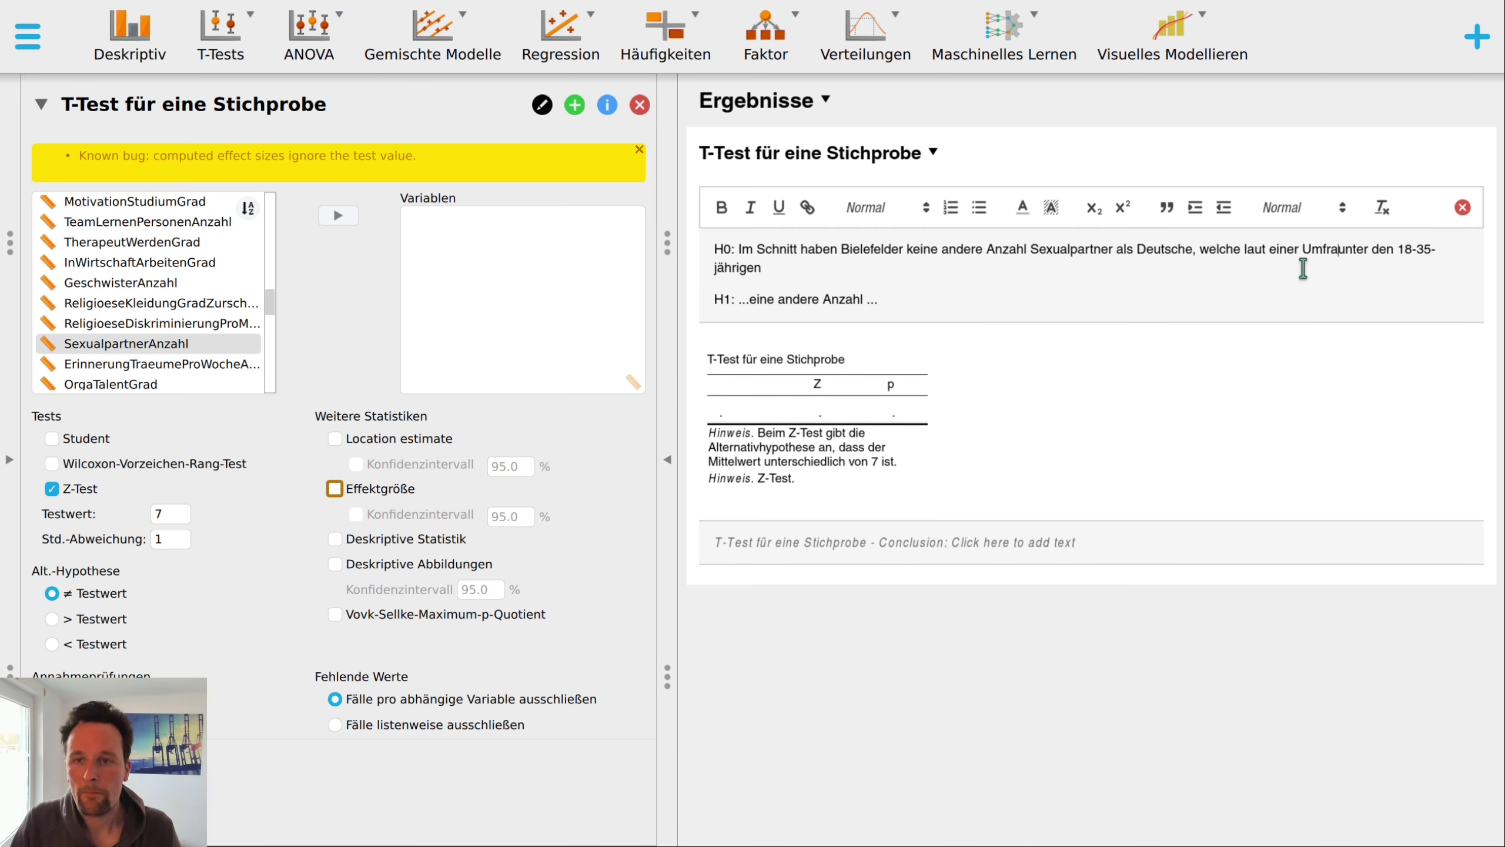
click(1300, 269)
key(ctrl+v)
text(.)
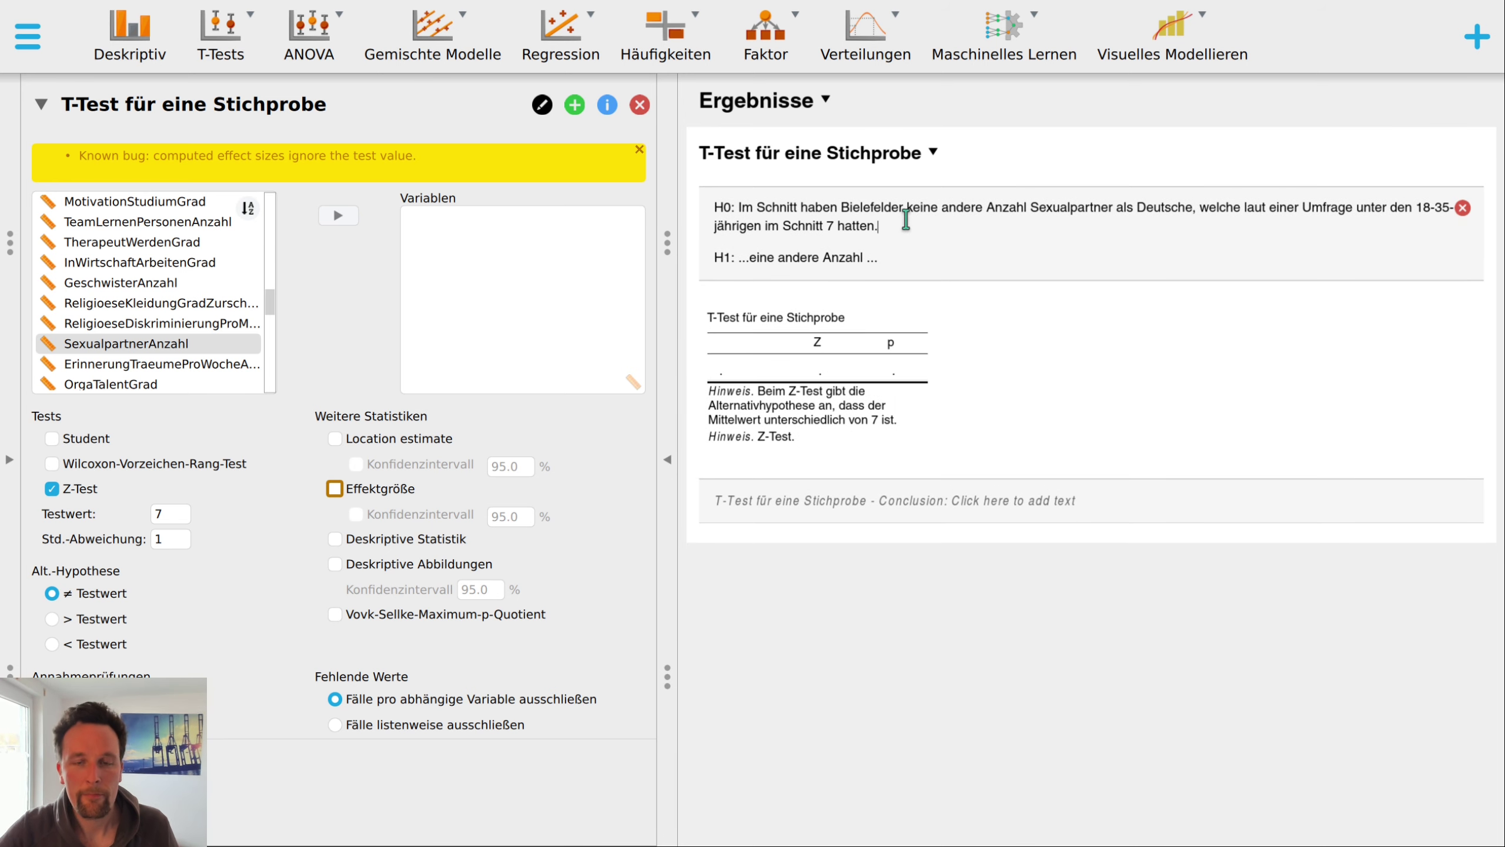
click(942, 261)
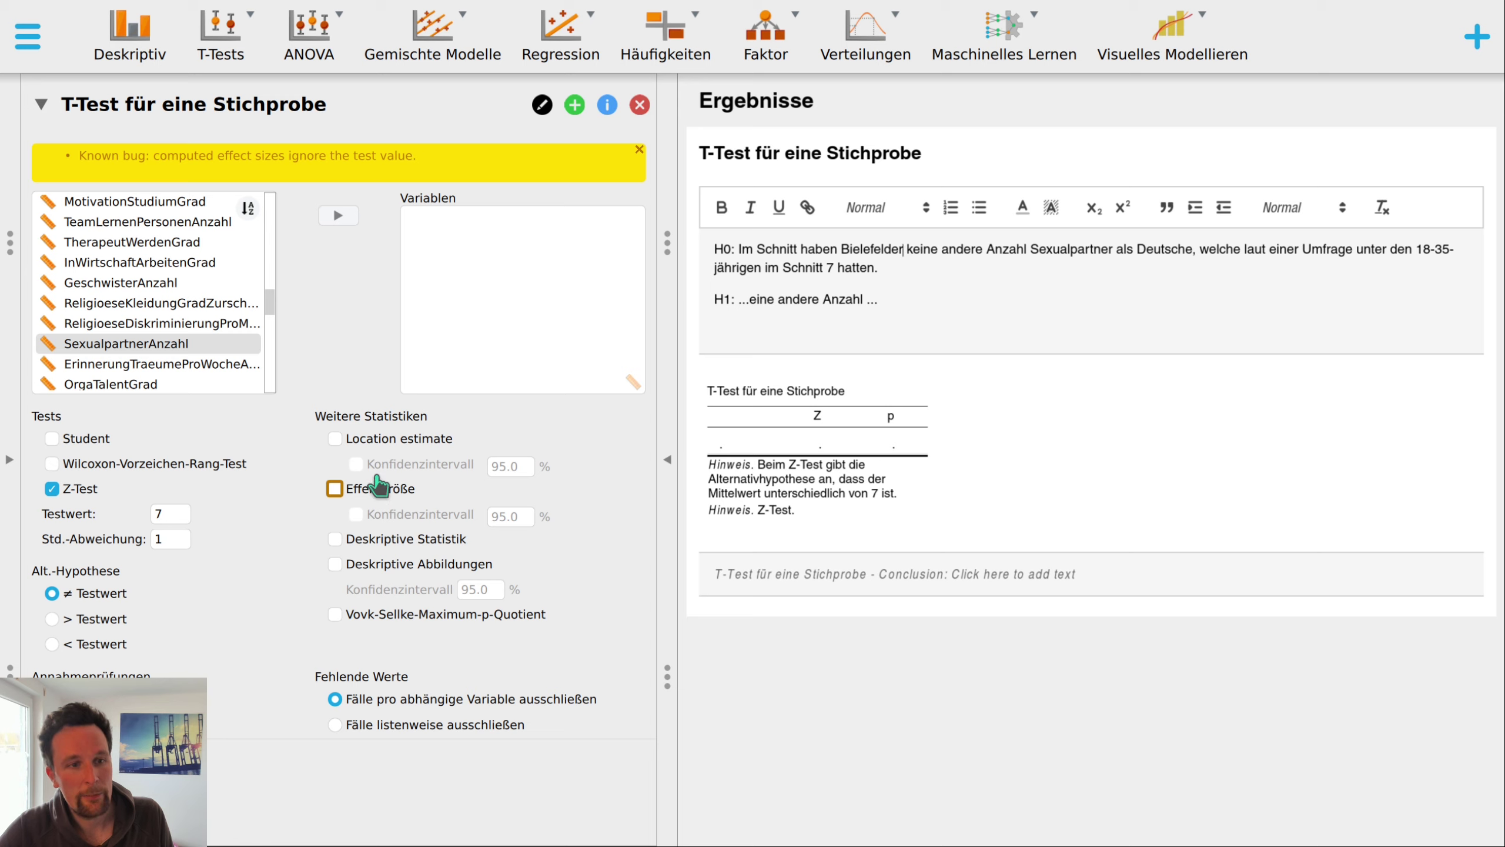
Set the Z-Test's standard deviation to 3.
click(171, 540)
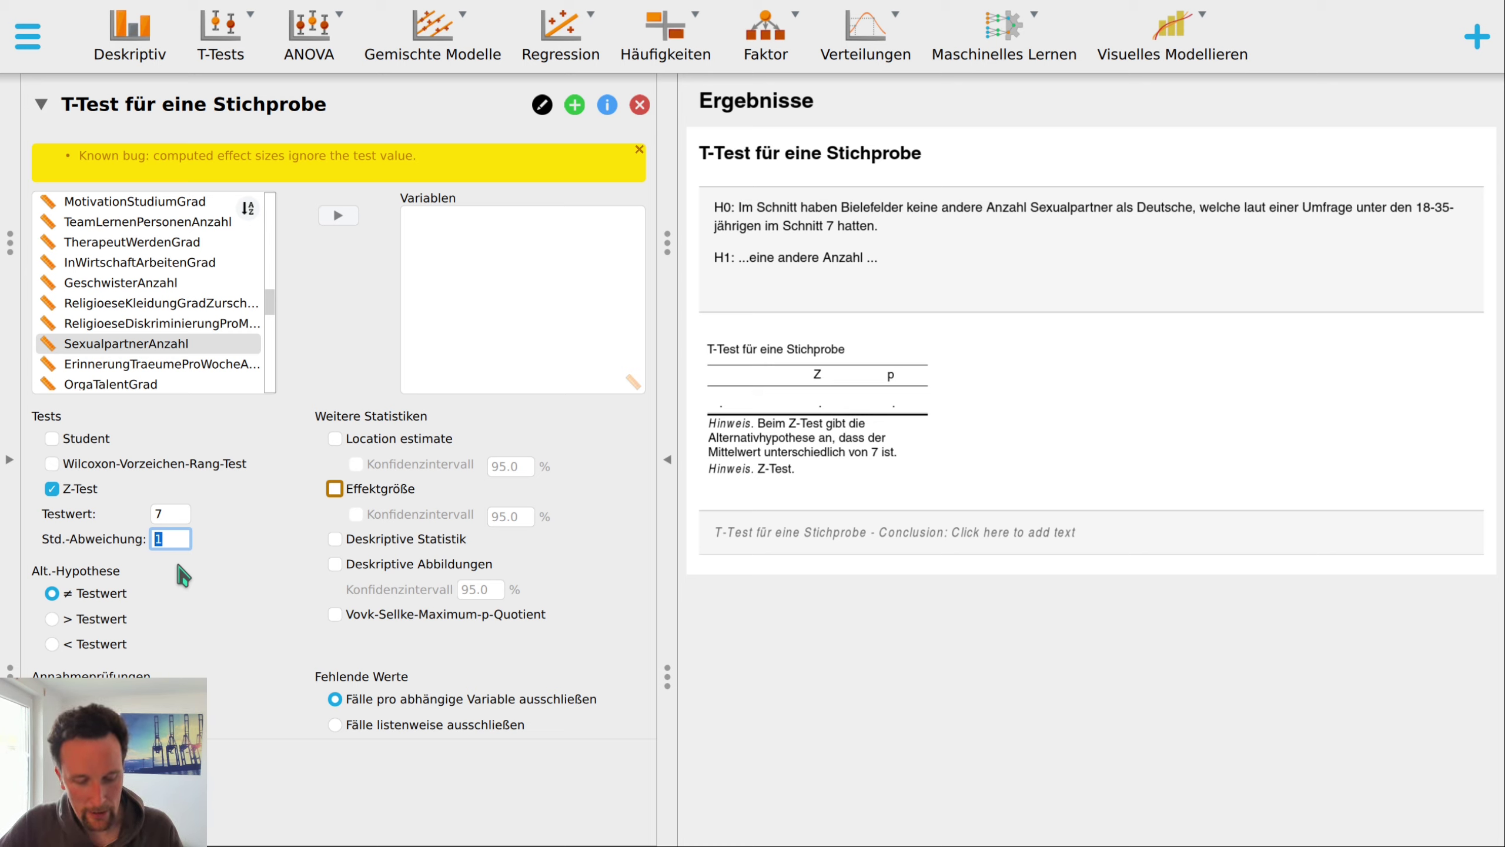
text(3)
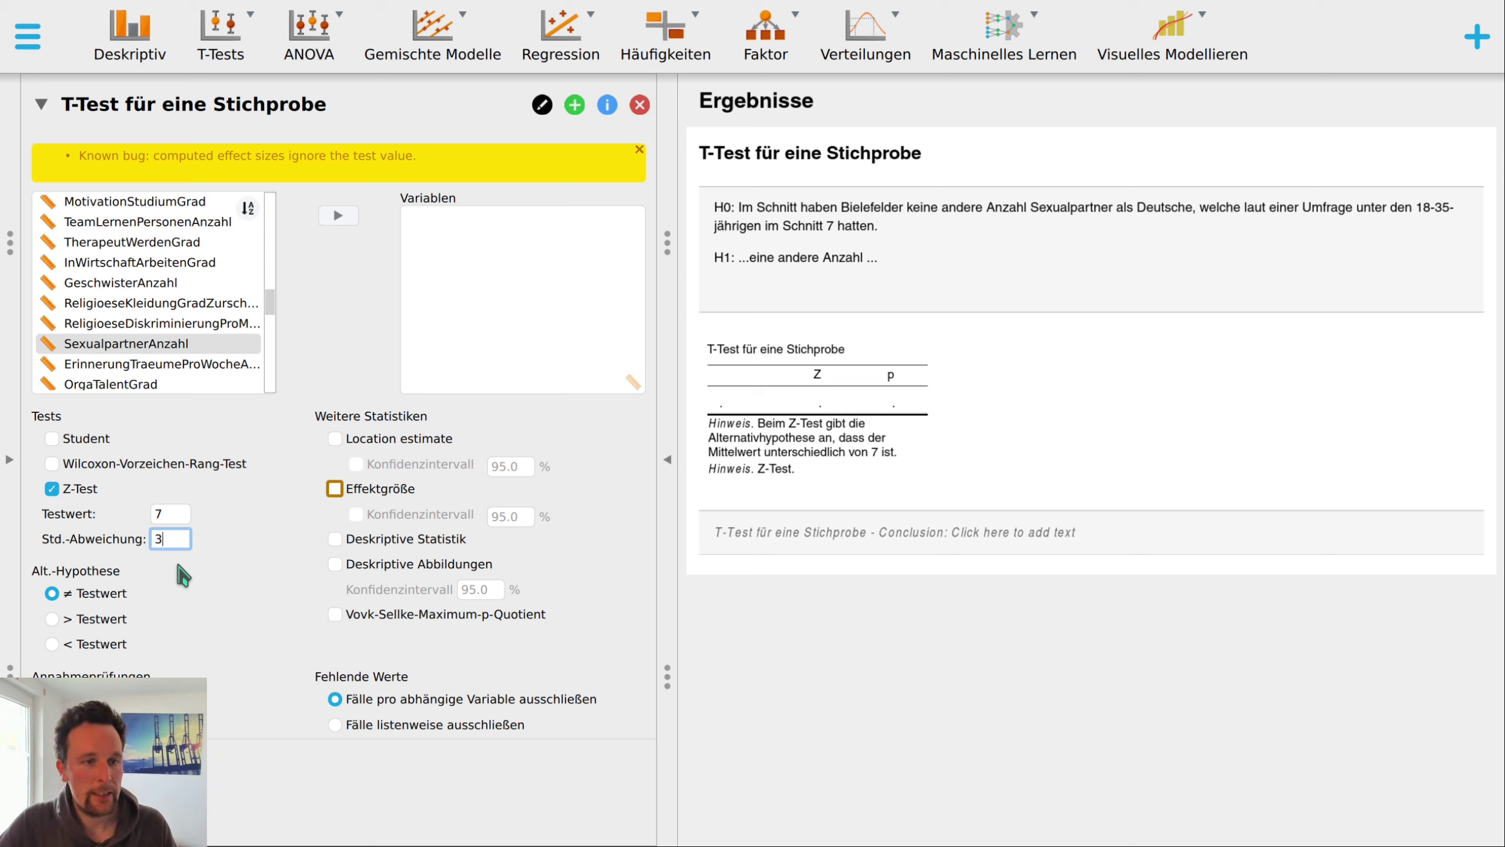
Add the note line "Testwahl: z-Test eines Stichprobenmittelwertes (Bielefeld) gegen eine Grundgesamtheit (Deutschland)" below H1.
click(767, 285)
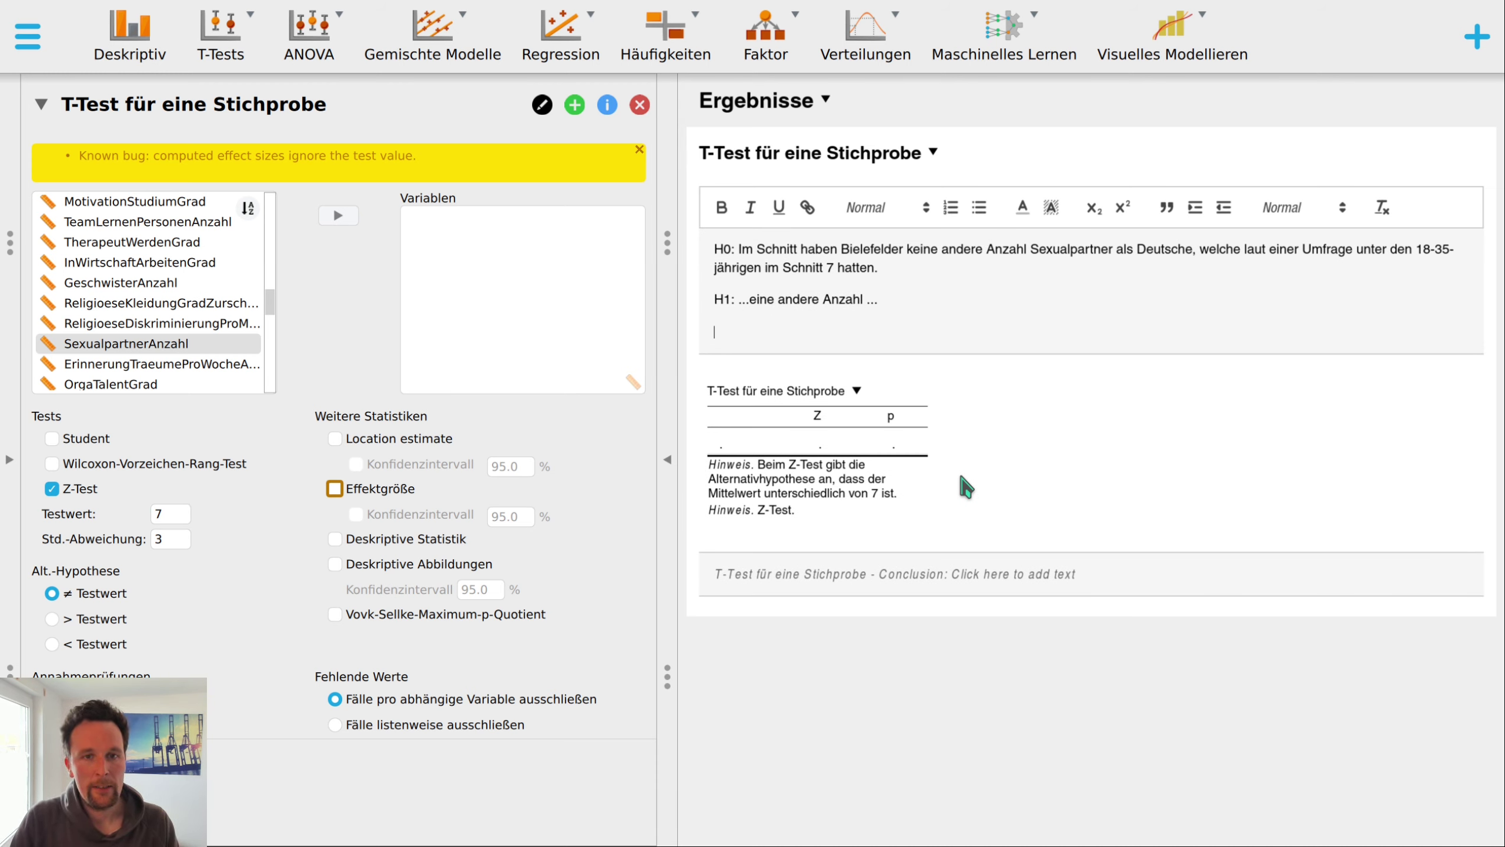
text(Testwahl: z-Test eines S)
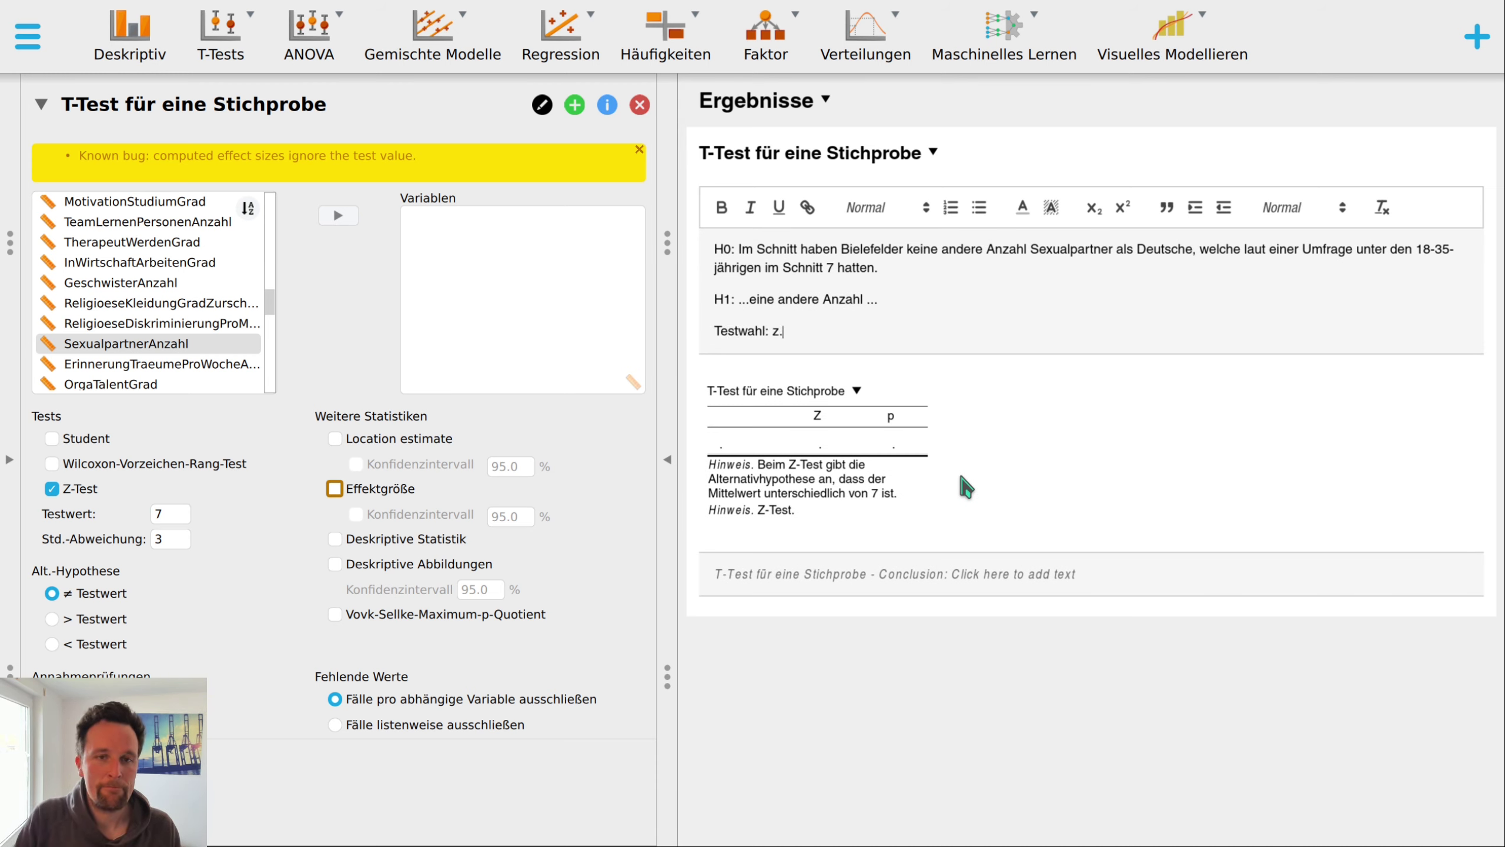
text(tichprobenmittelwertes)
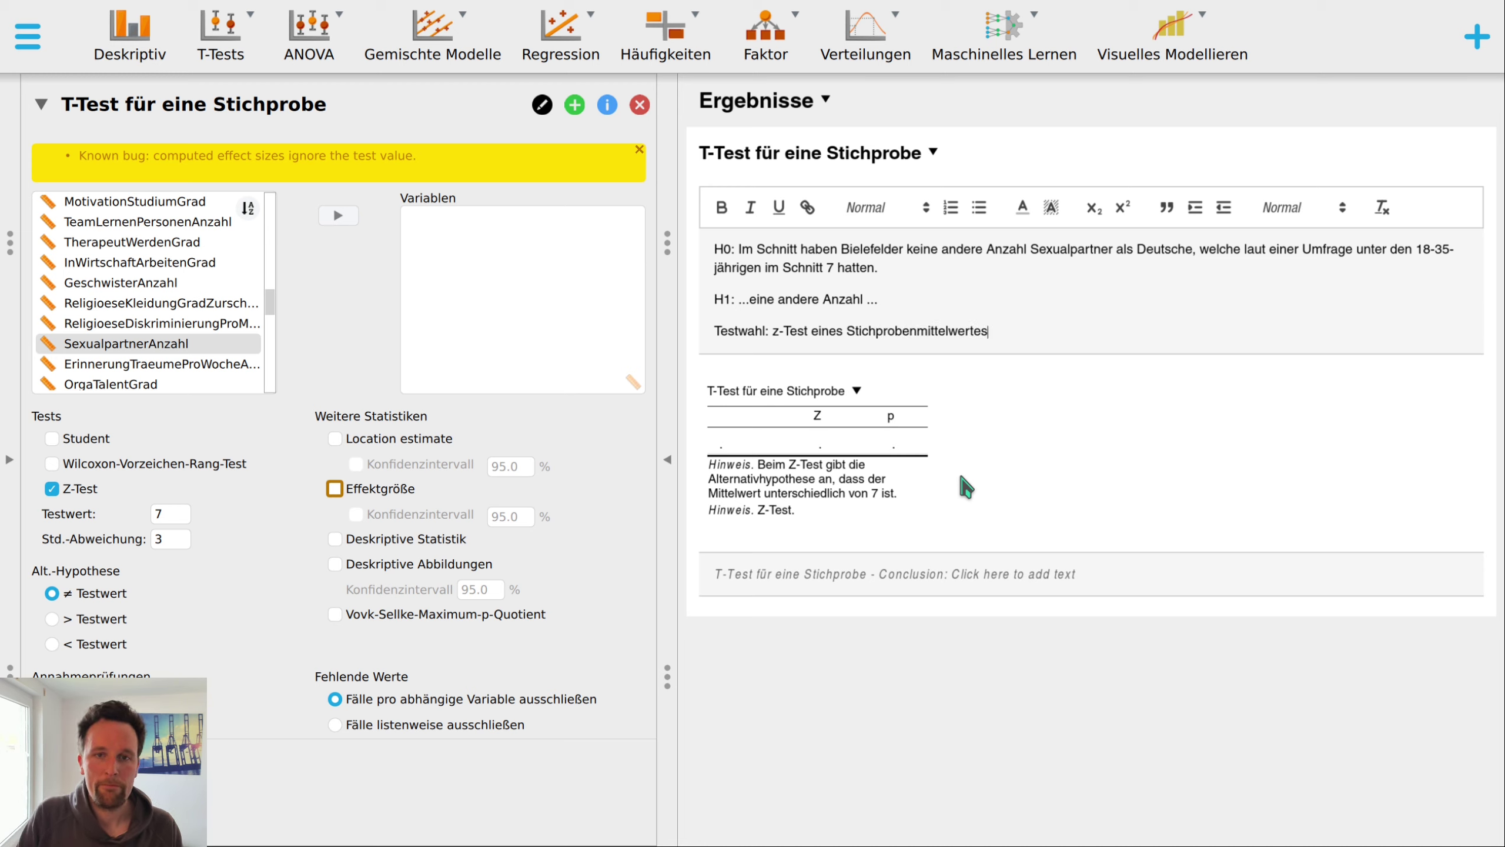
text( (Bielefeld) gegen eine Grundgesamtheit (Deutschland))
click(995, 331)
text((Bielefeld))
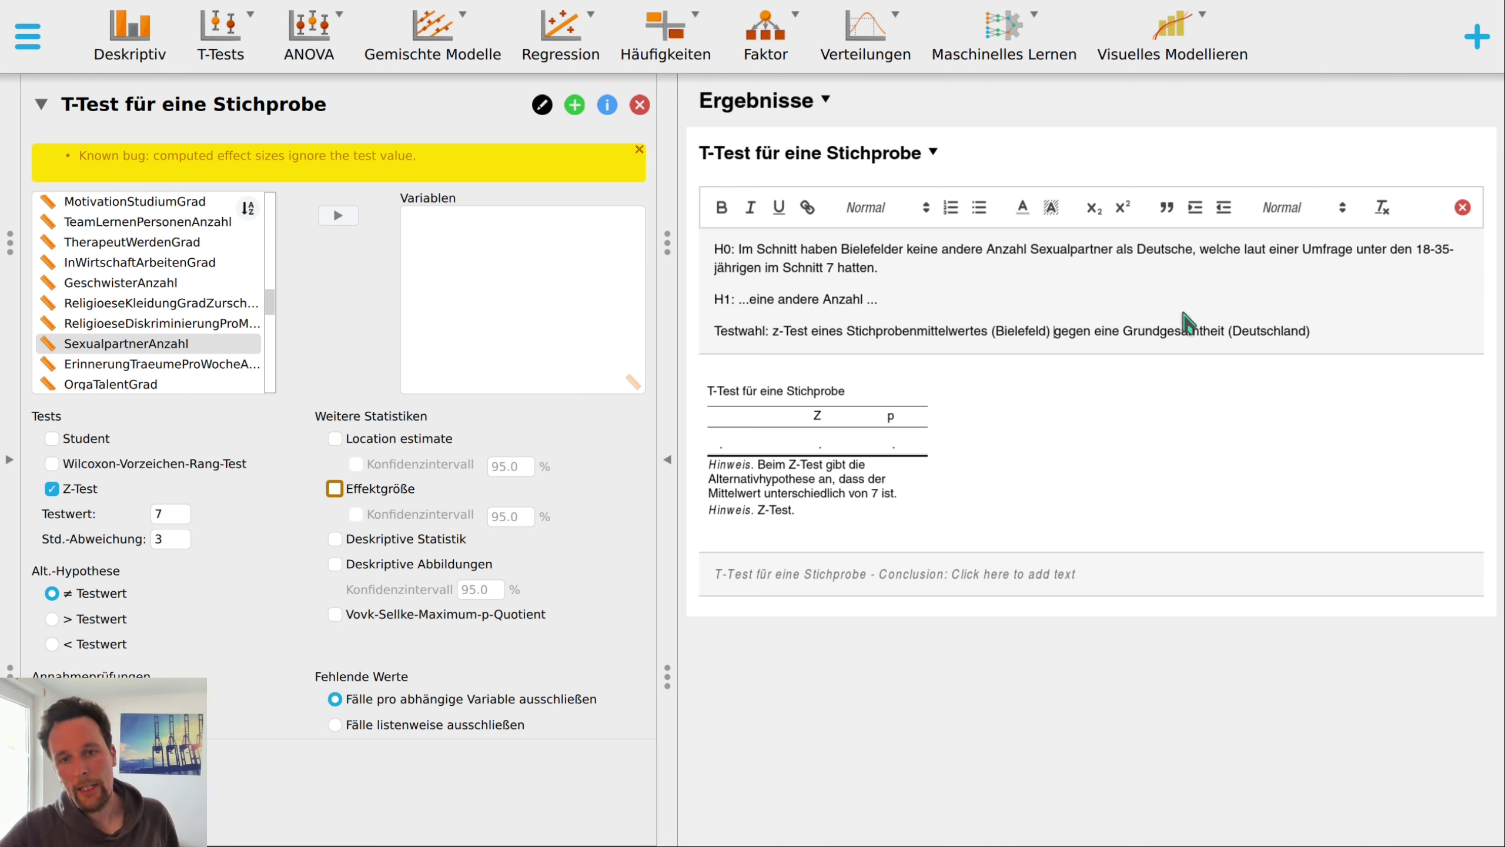
Add the line "alpha / Irrtumswahrscheinlichkeit: 1%" with a German justification that young people compare themselves with such studies, so results should be reliably correct.
click(1354, 334)
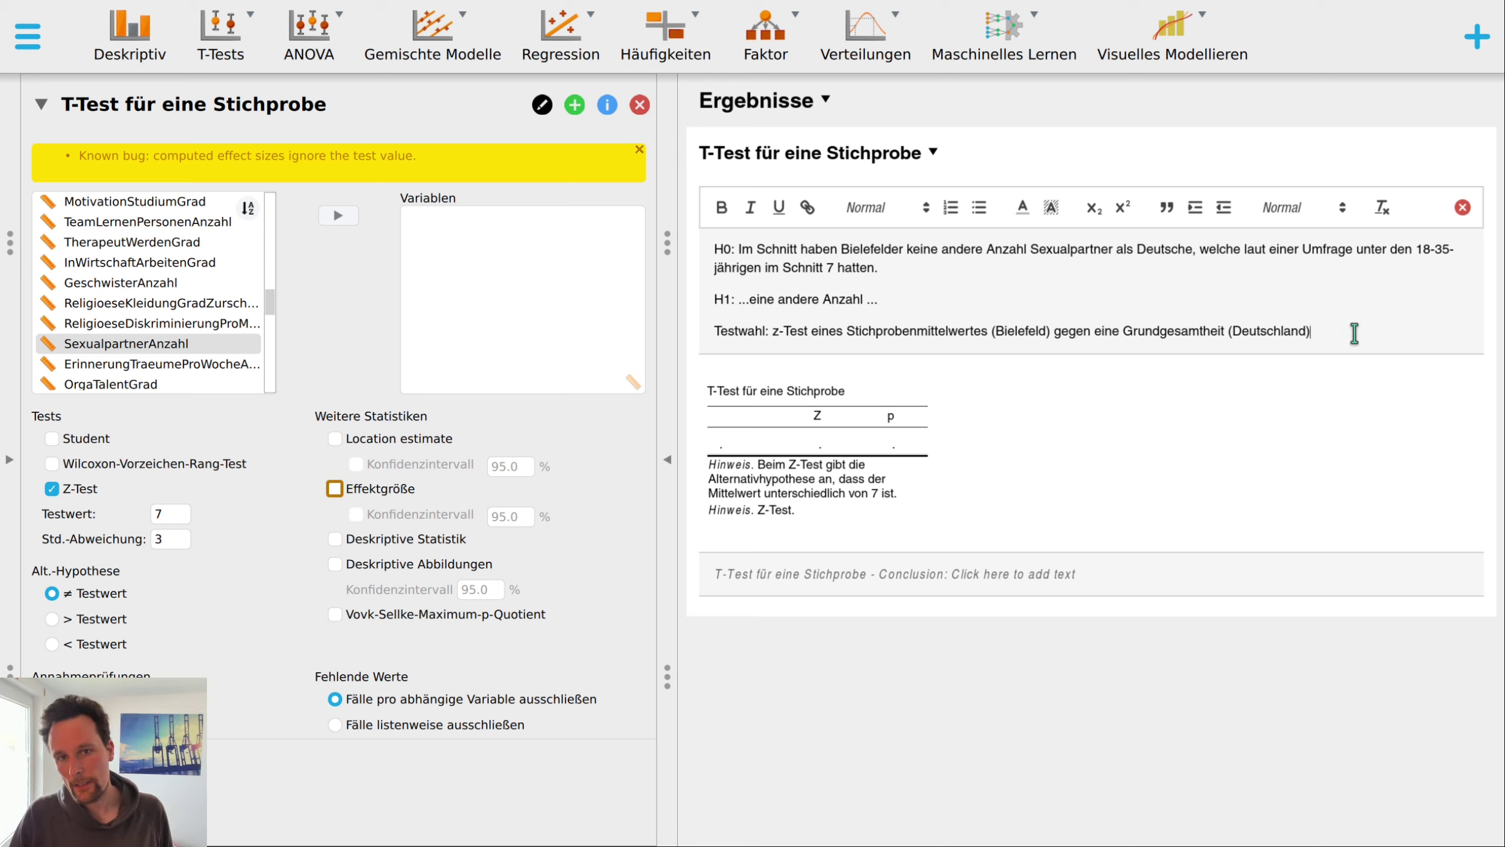
key(Return)
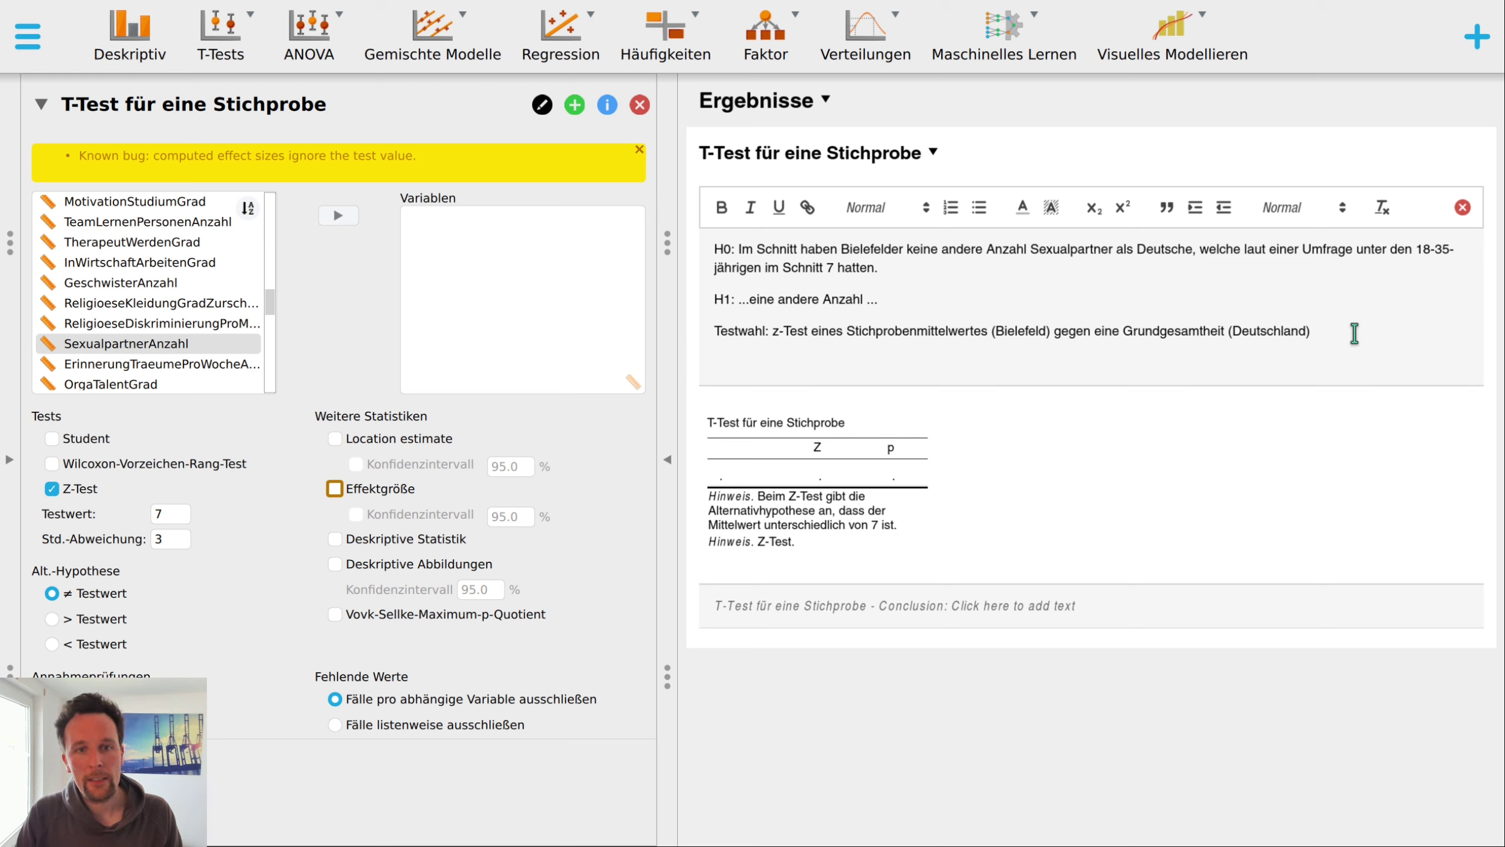
key(ctrl+v)
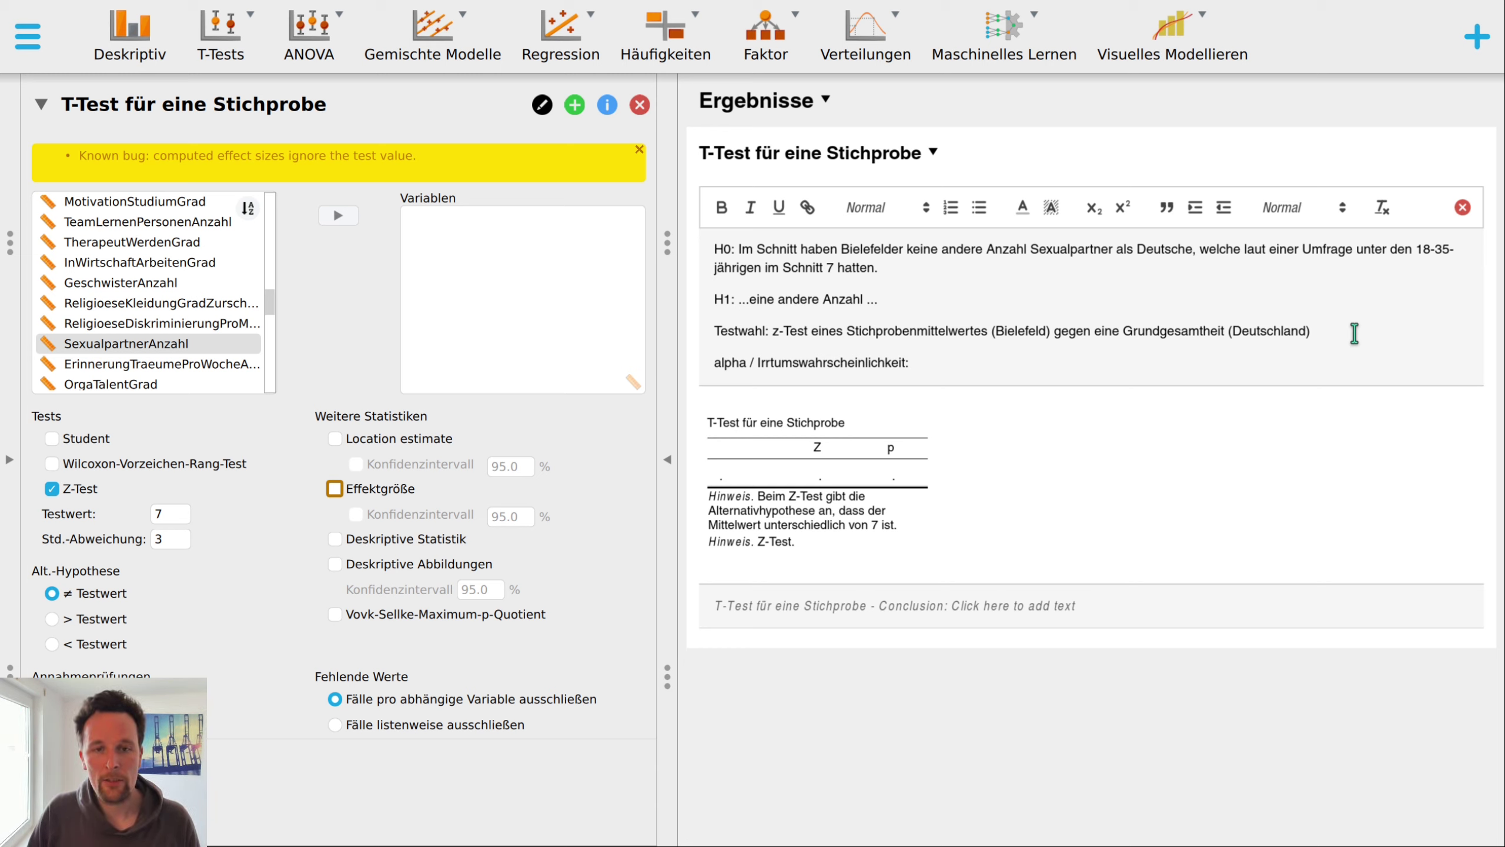
text(1%, da die Zahl)
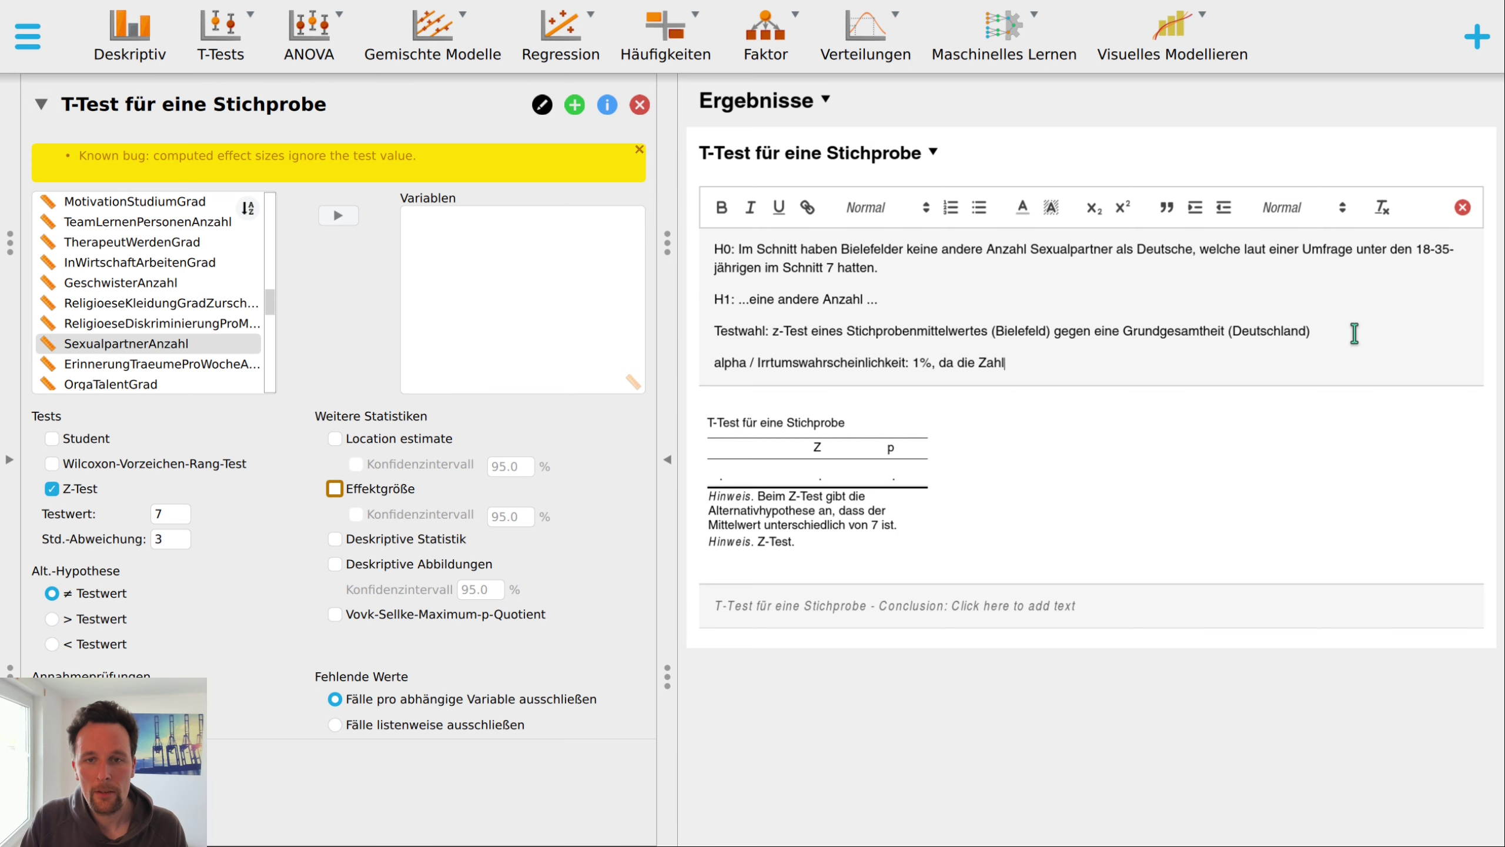
text( der Sexualpartner jungen Leuten wichtig ist und sie sich evtl. an solchen )
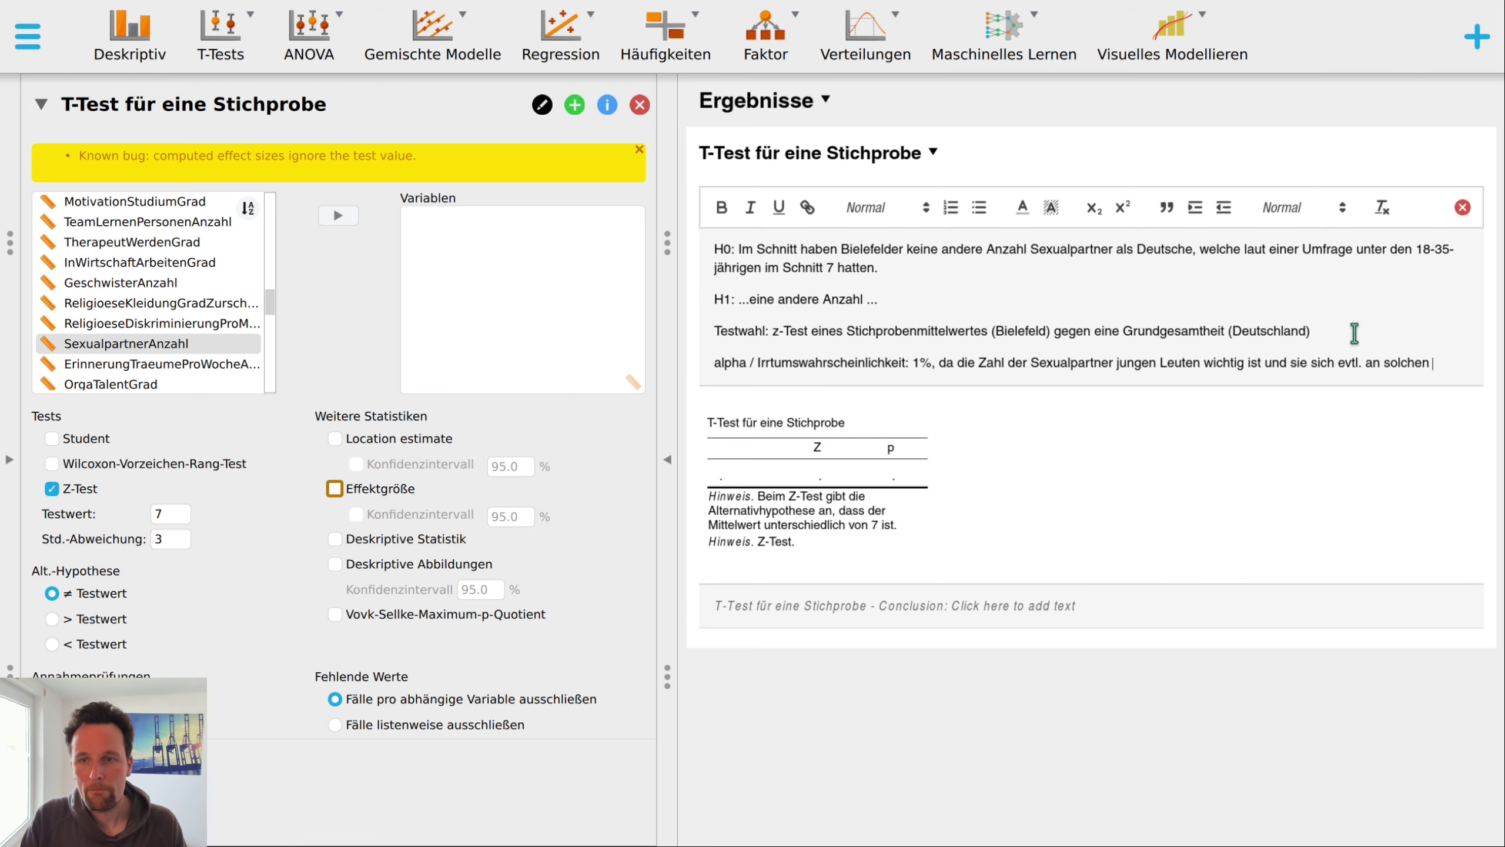
text(Studienergebnissen messen wollen. Von daher sollten die Ergebnisse möglichst sicher korrekt sein.)
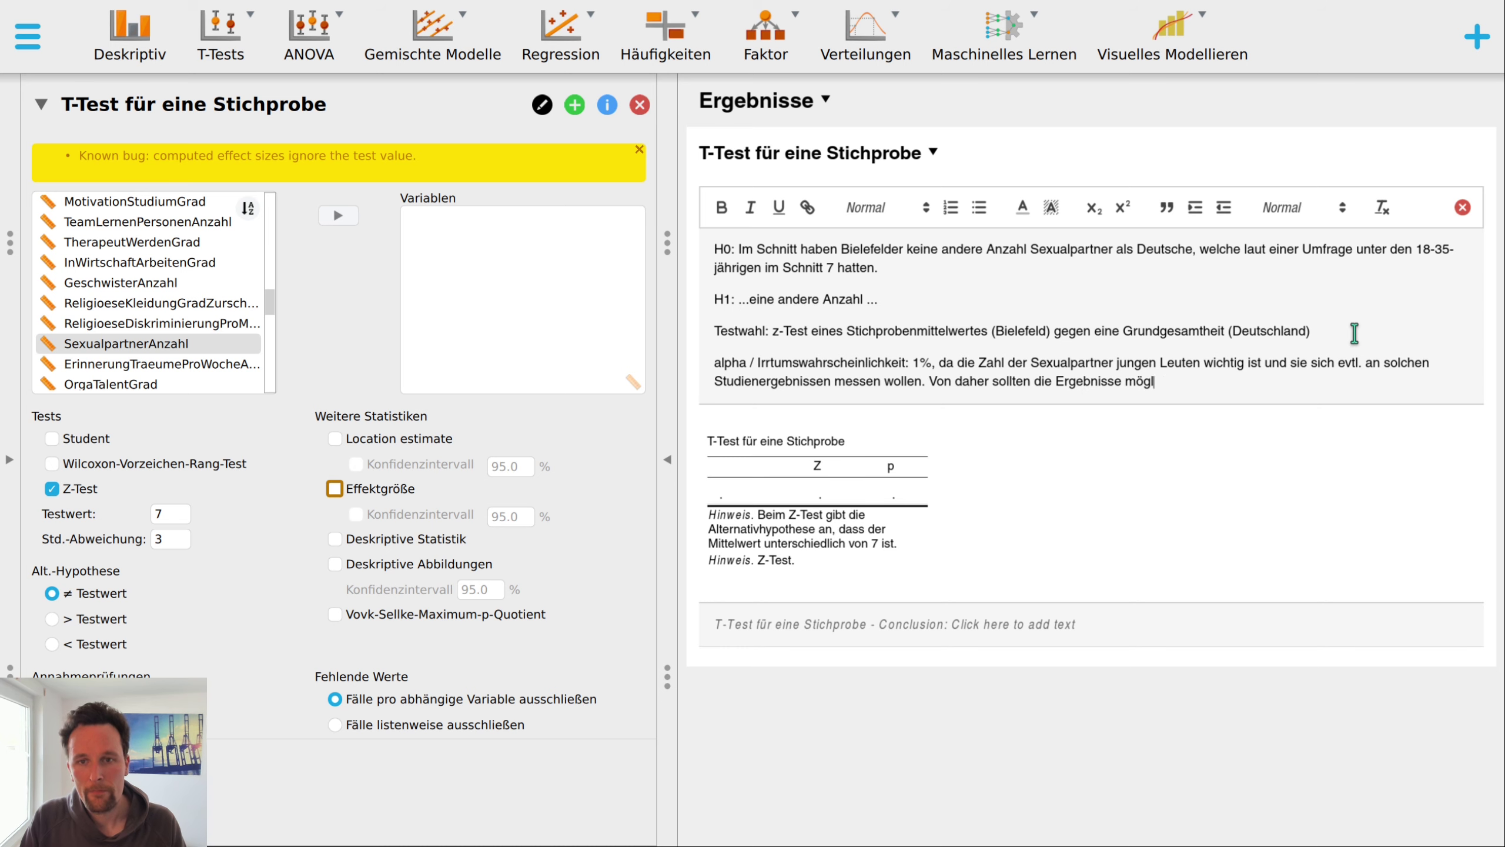
Add the separator line "-------------Datenerhebung----------" below the alpha justification in the notes.
key(Return)
text(-------------)
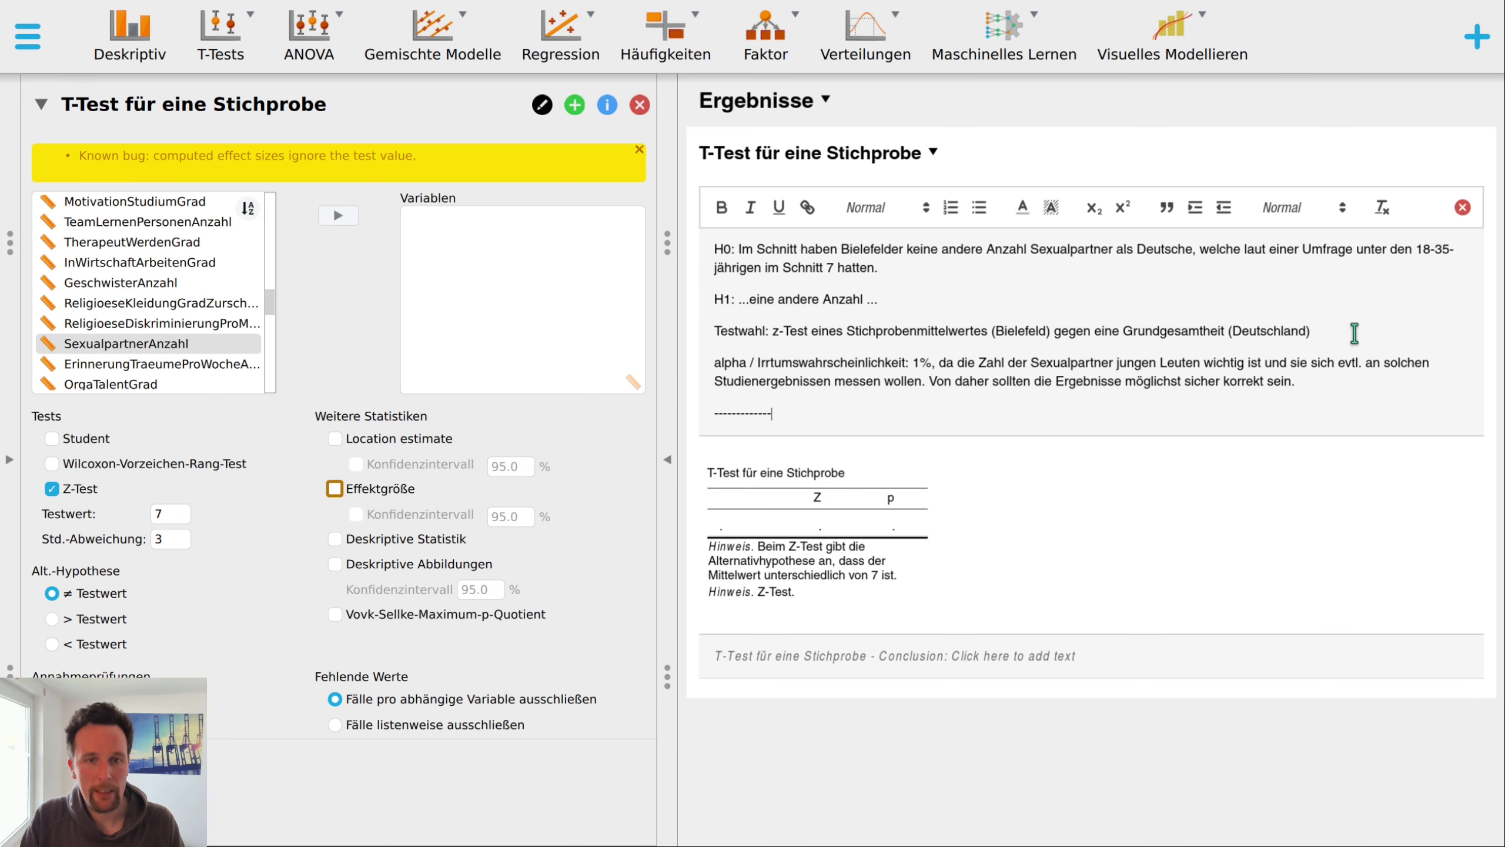
text(Datene)
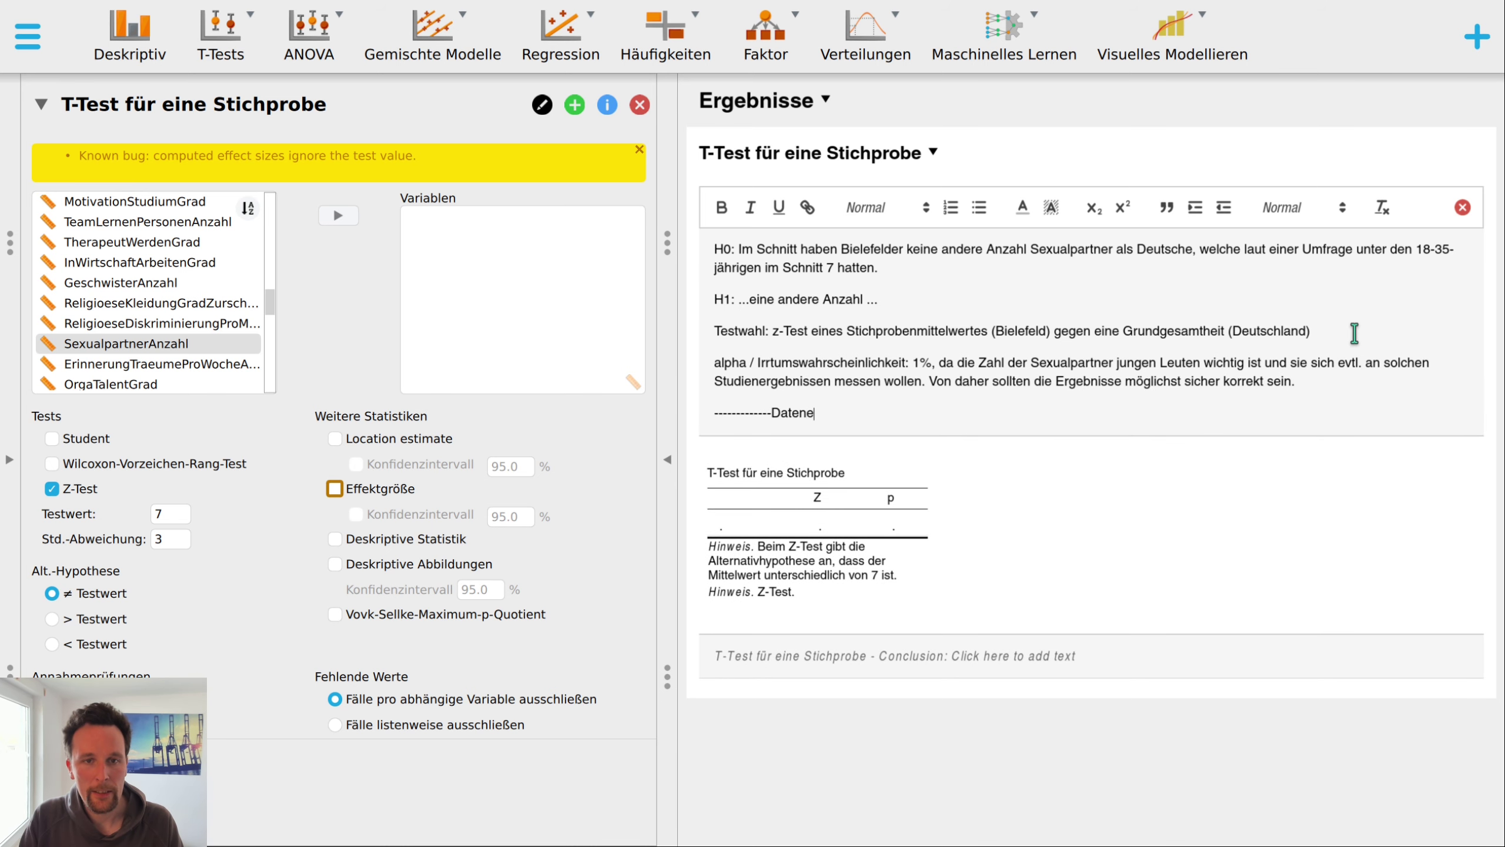
text(rhebung----------)
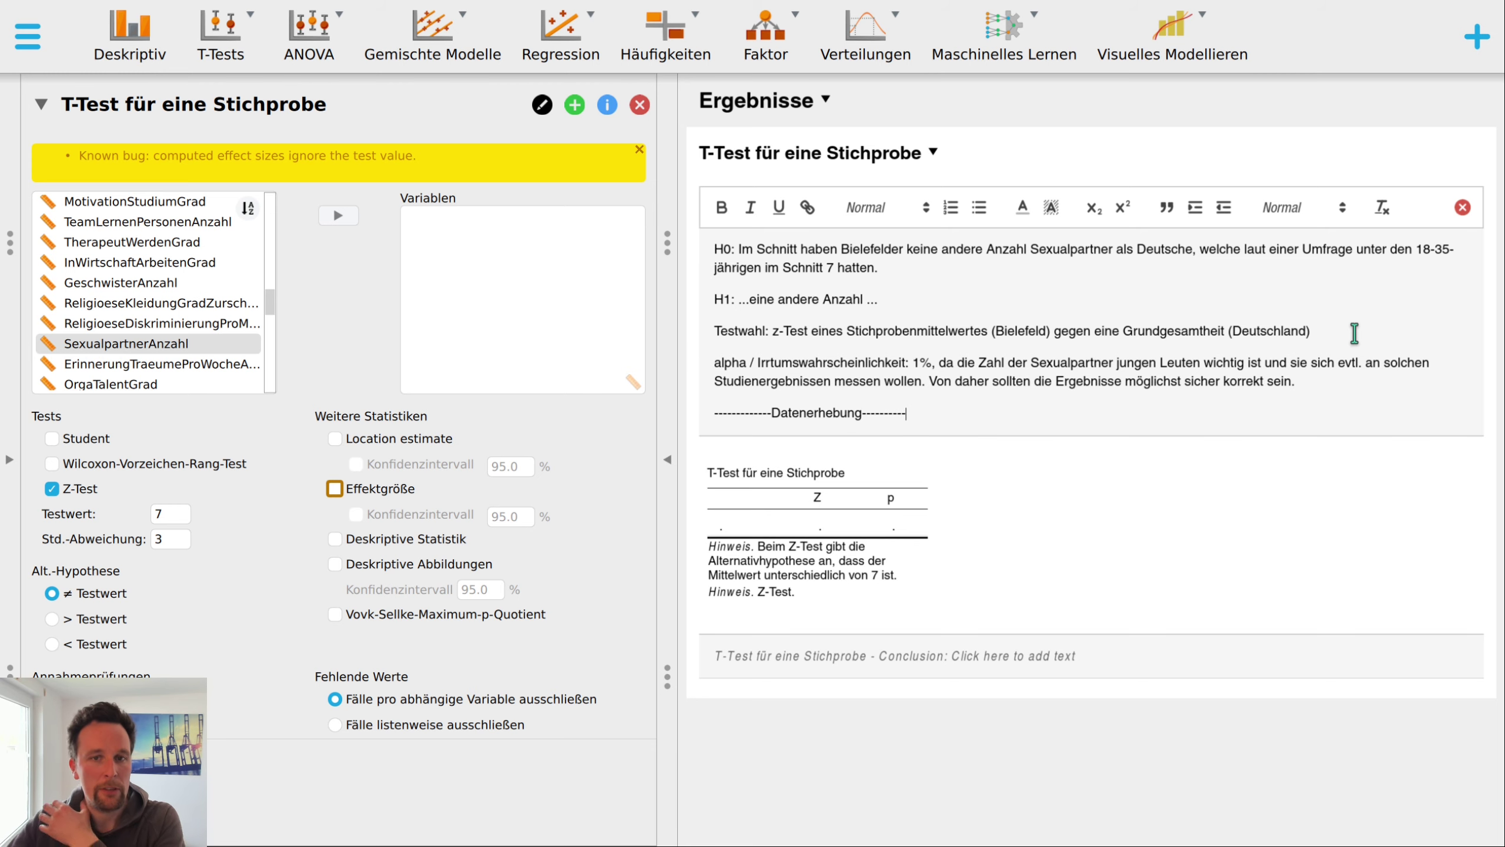
Assign SexualpartnerAnzahl as the test variable and output descriptive statistics plus the location estimate with a 99% confidence interval.
click(342, 225)
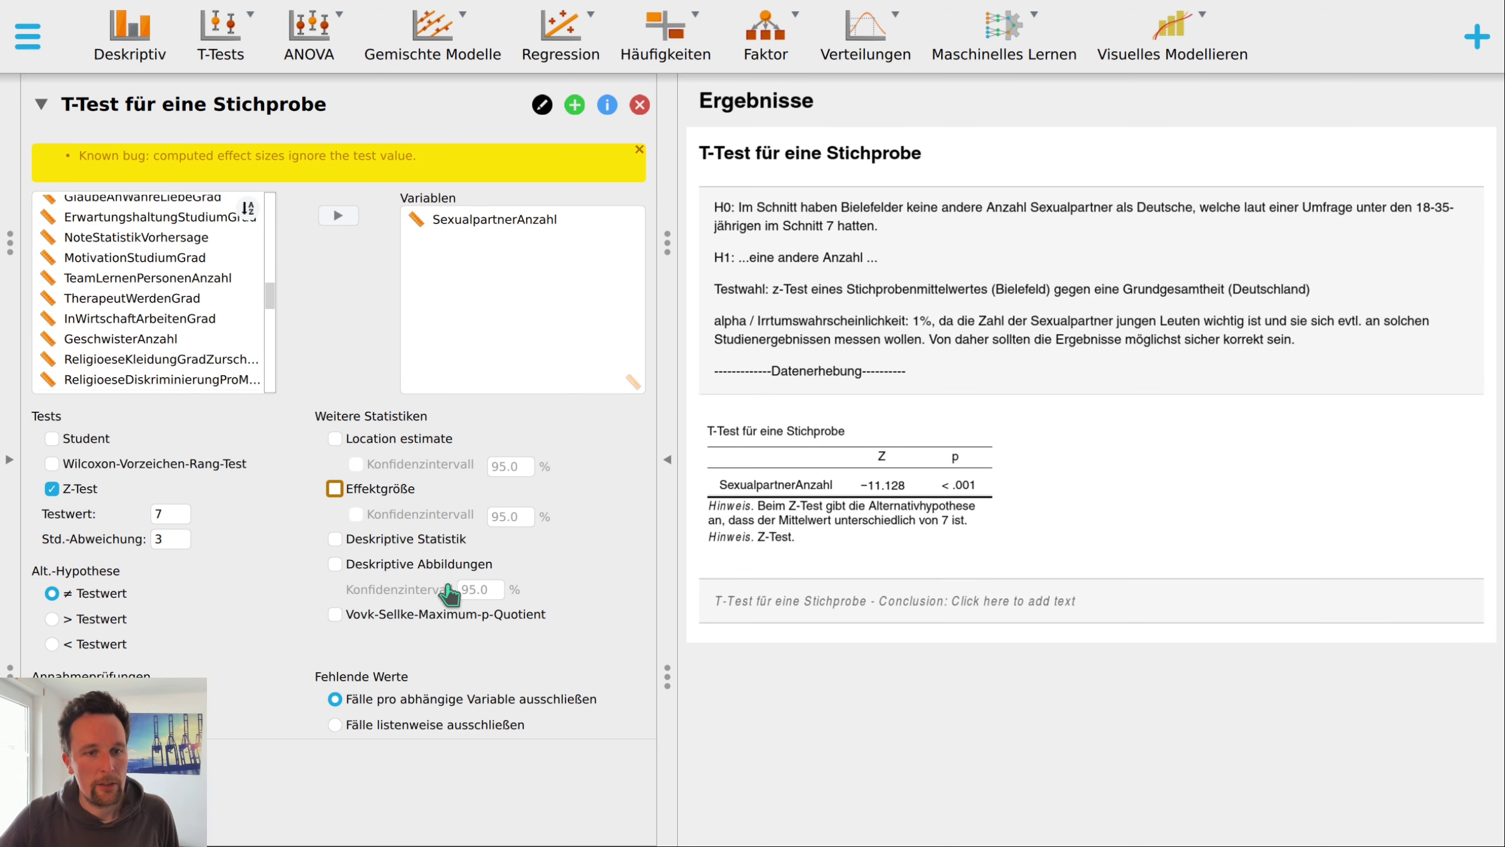
click(335, 539)
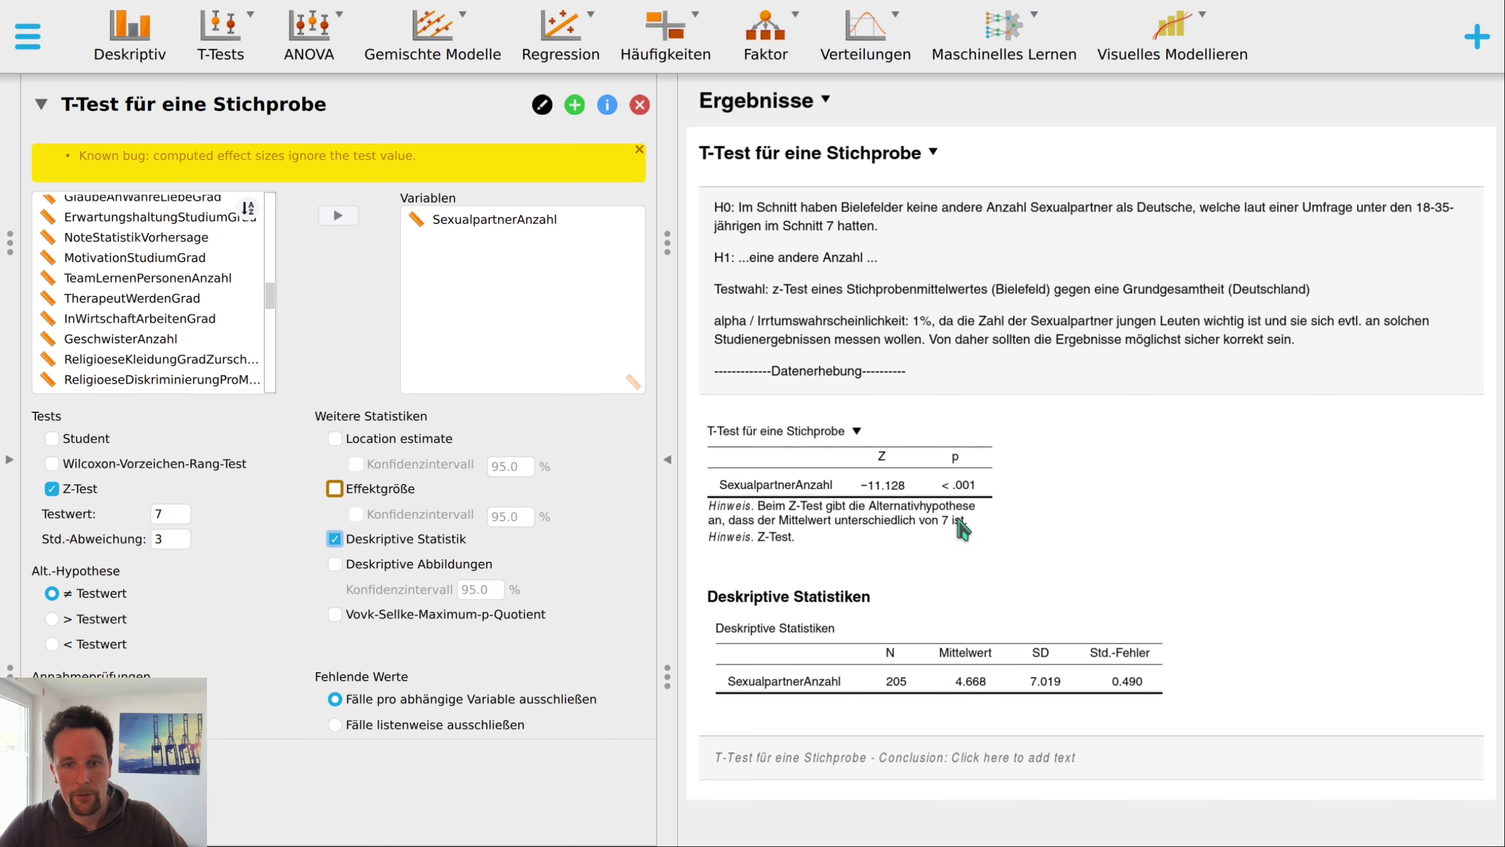
click(334, 438)
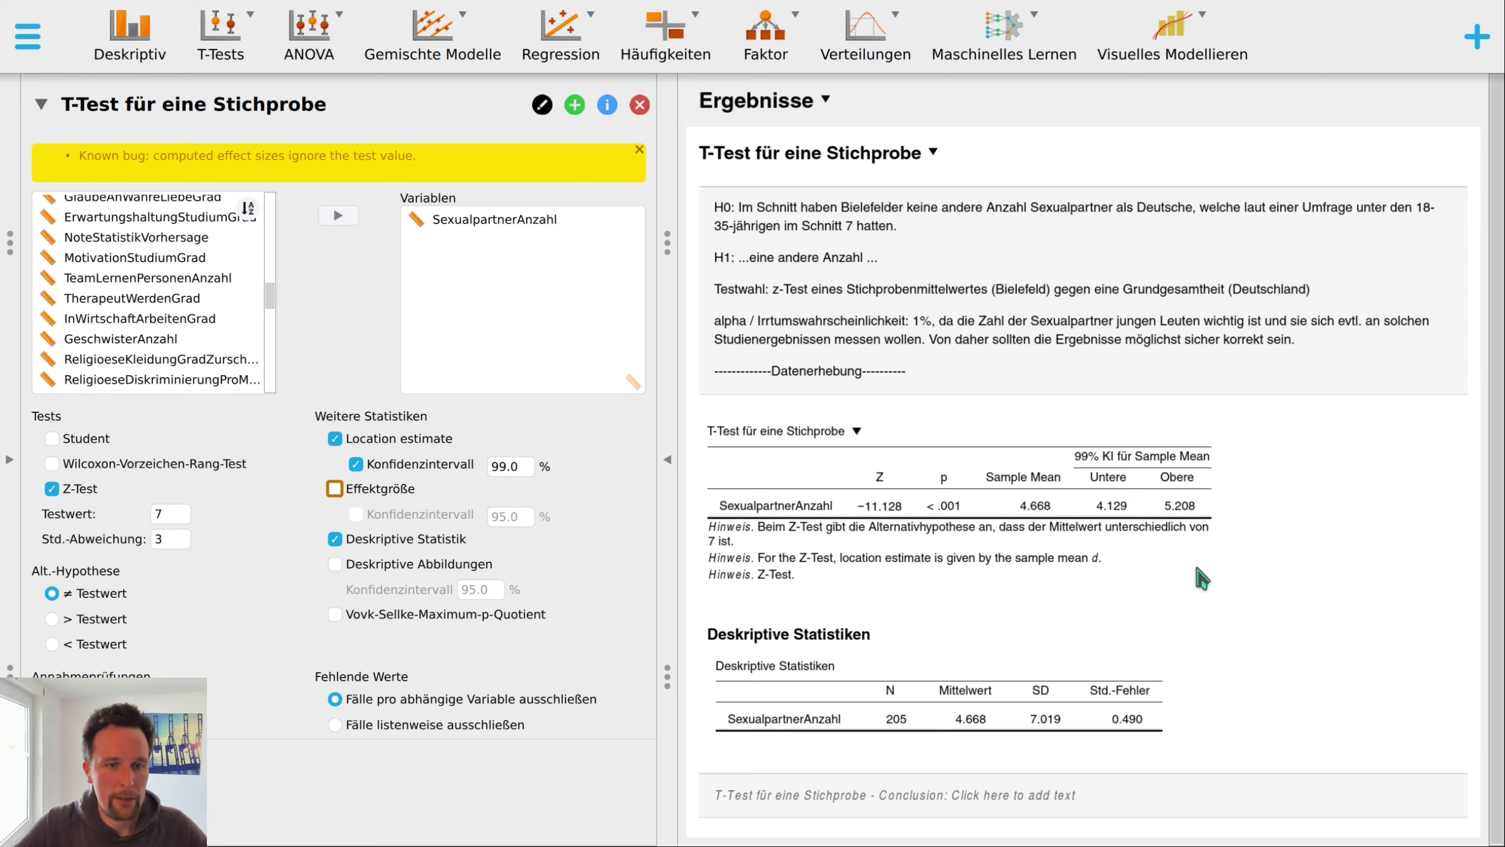
Enable the descriptive plots for the test and set their confidence interval to 99%.
click(332, 568)
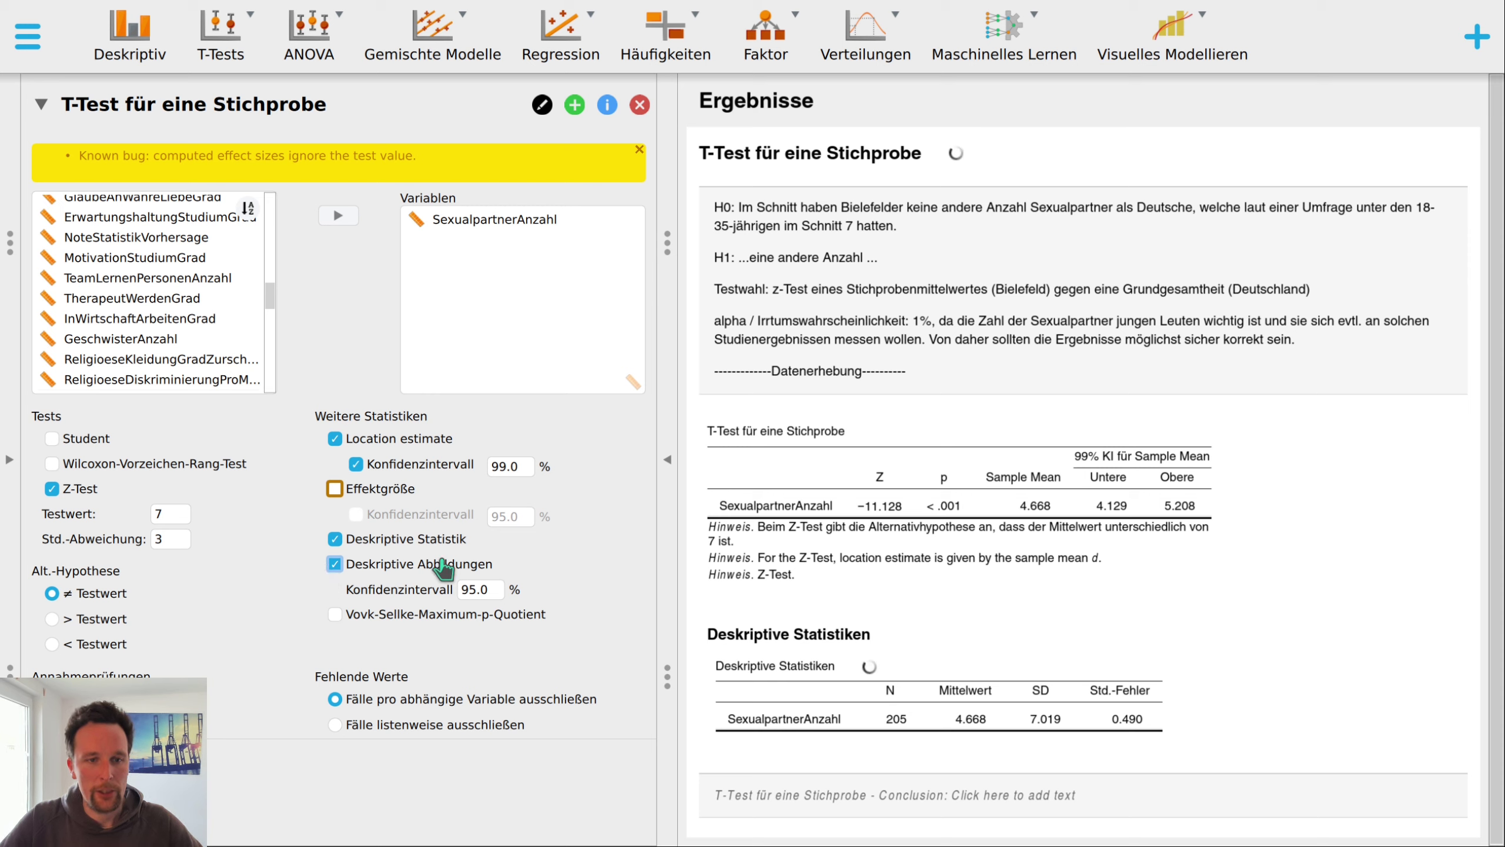
click(472, 590)
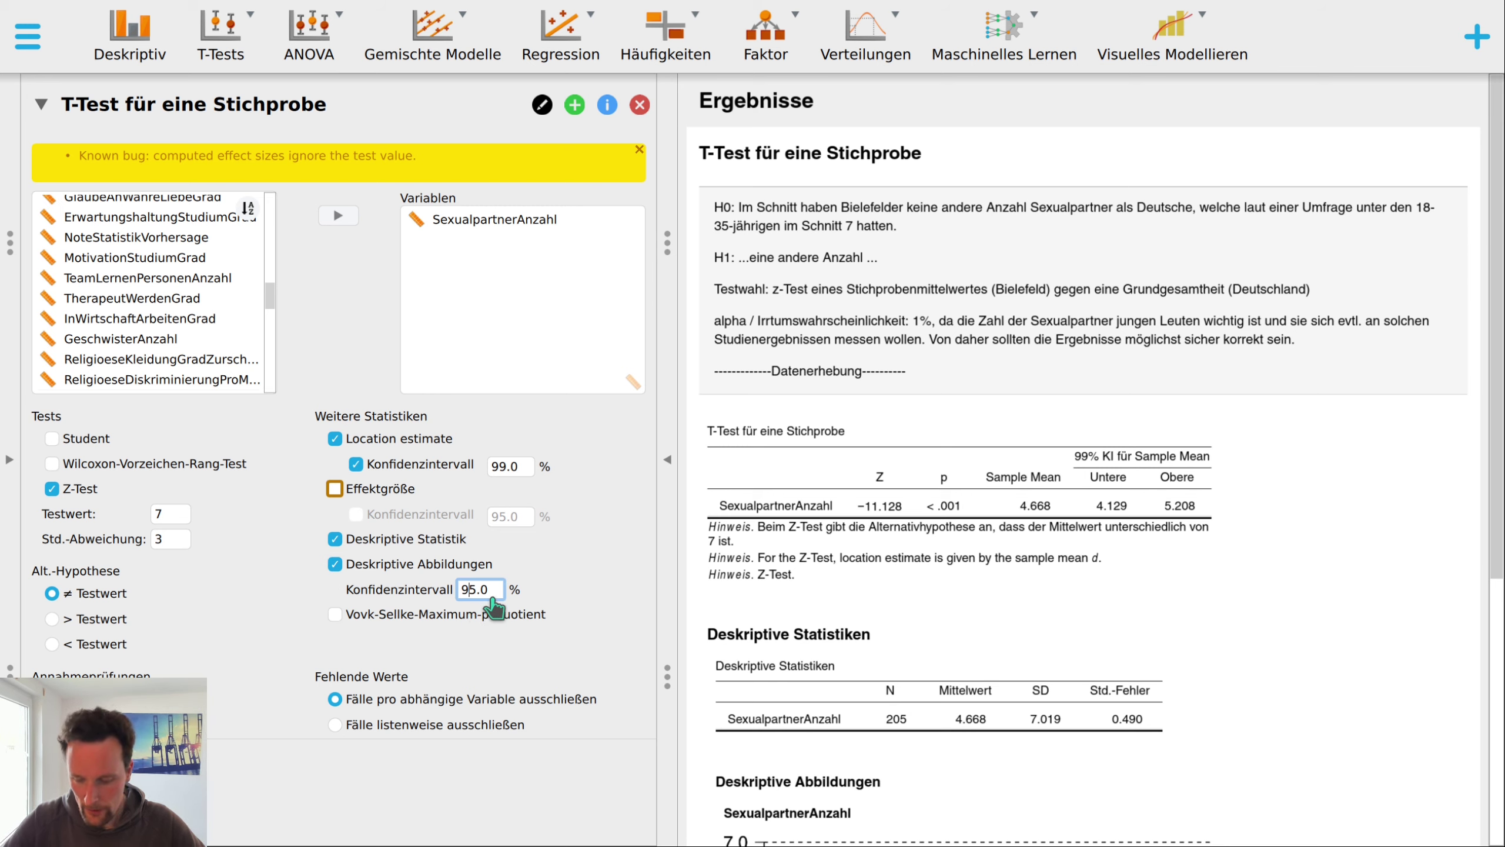
text(9)
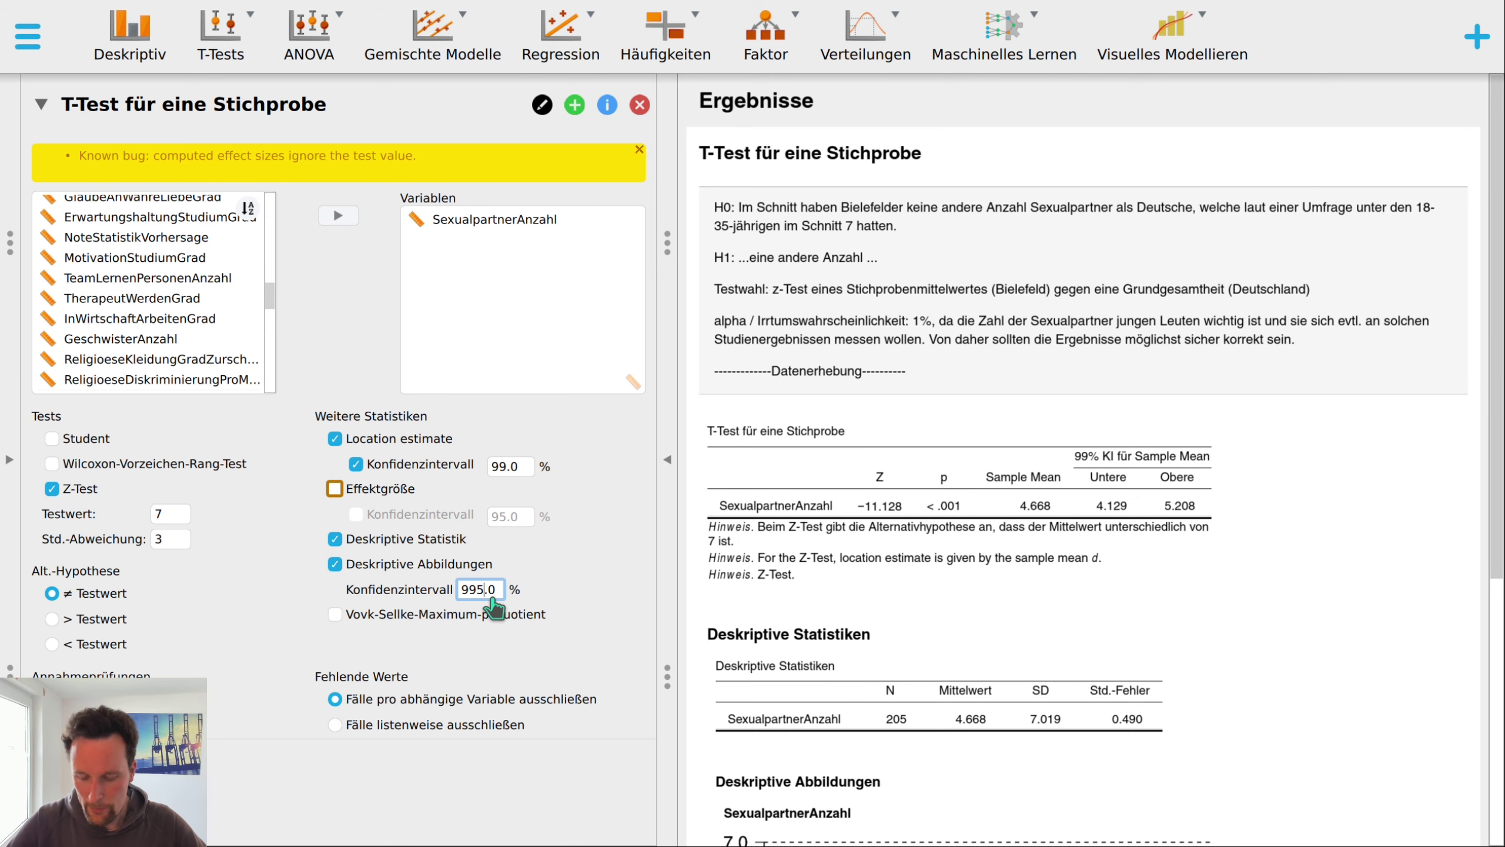
key(BackSpace)
key(Tab)
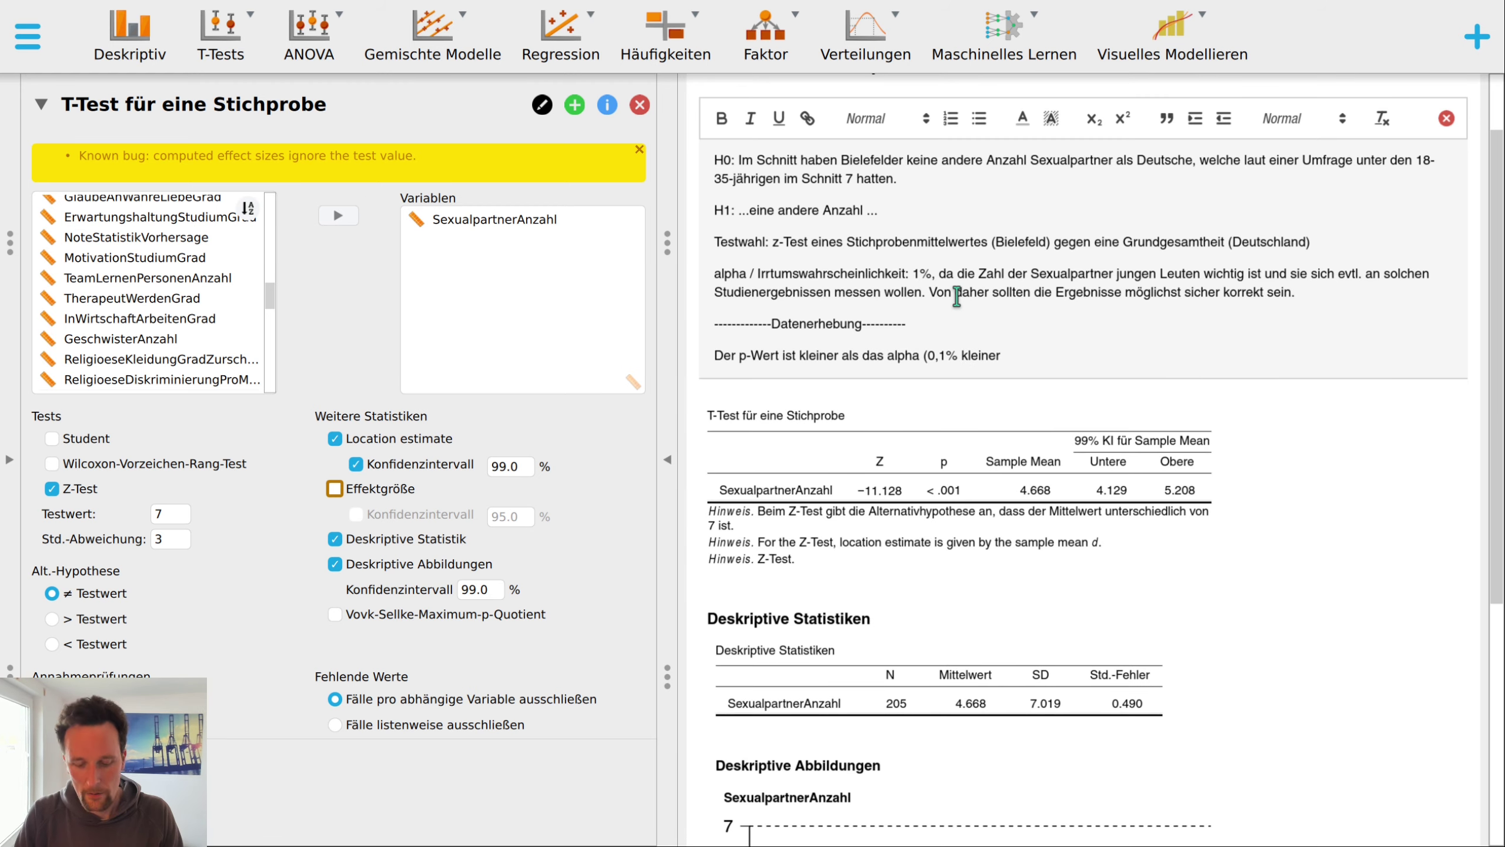
Write the German result (0,1% below 1%, evidence for H1, Deutschland about 2,3 Sexualpartner more) and an "Interpretation:" calling Bielefeld significantly less sexually active.
text(haben wir ein Indiz für die H1: Der Unterschied zwischen Deutschland und Bielefeld bei der durchschnittlichen Anzahl von Sexualpartnern ist signifikant. Deut)
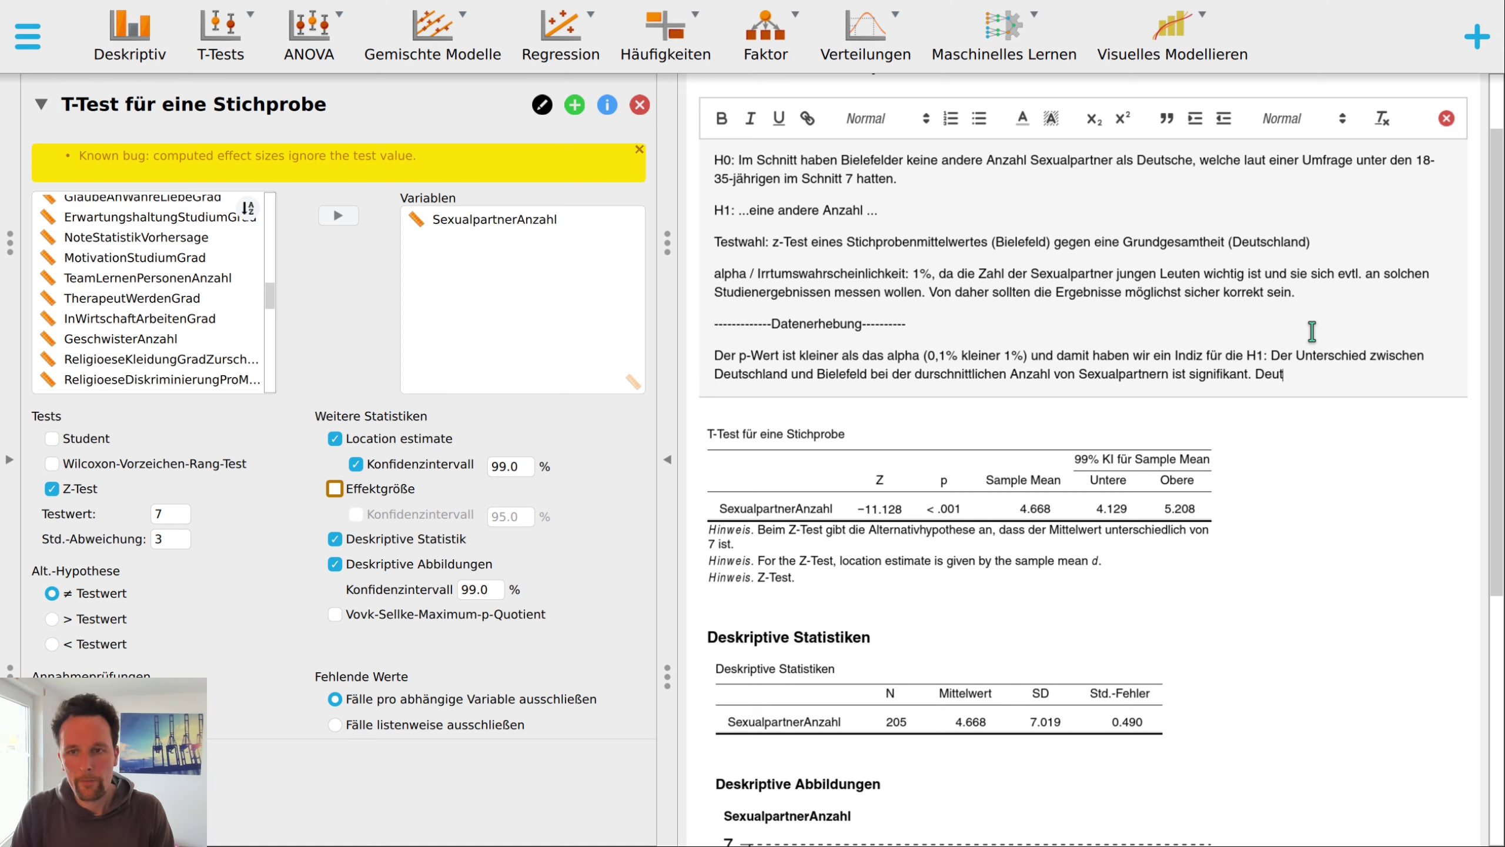
text(schland hat im Schnitt rund 2,3 Sexualpartner mehr als die Stichprobe von 205 jungen Bielefeldern.)
key(Return)
text(Interpretation: Somit kann Bielefeld für den Moment als sexuell signifikant weniger aktiv gelten als Deutschland, vermutlich liegt dies an den unterschiedlichen Altersgruppen unter den Befragten.)
Add the section "Alternatives Vorgehen per Taschenrechner" with the Zemp formula in words and as "= (xquer - µ0) / (sigma / wurzel(n))".
key(Return)
key(Return)
text(Alternatives Vorgehen per Taschenrechner)
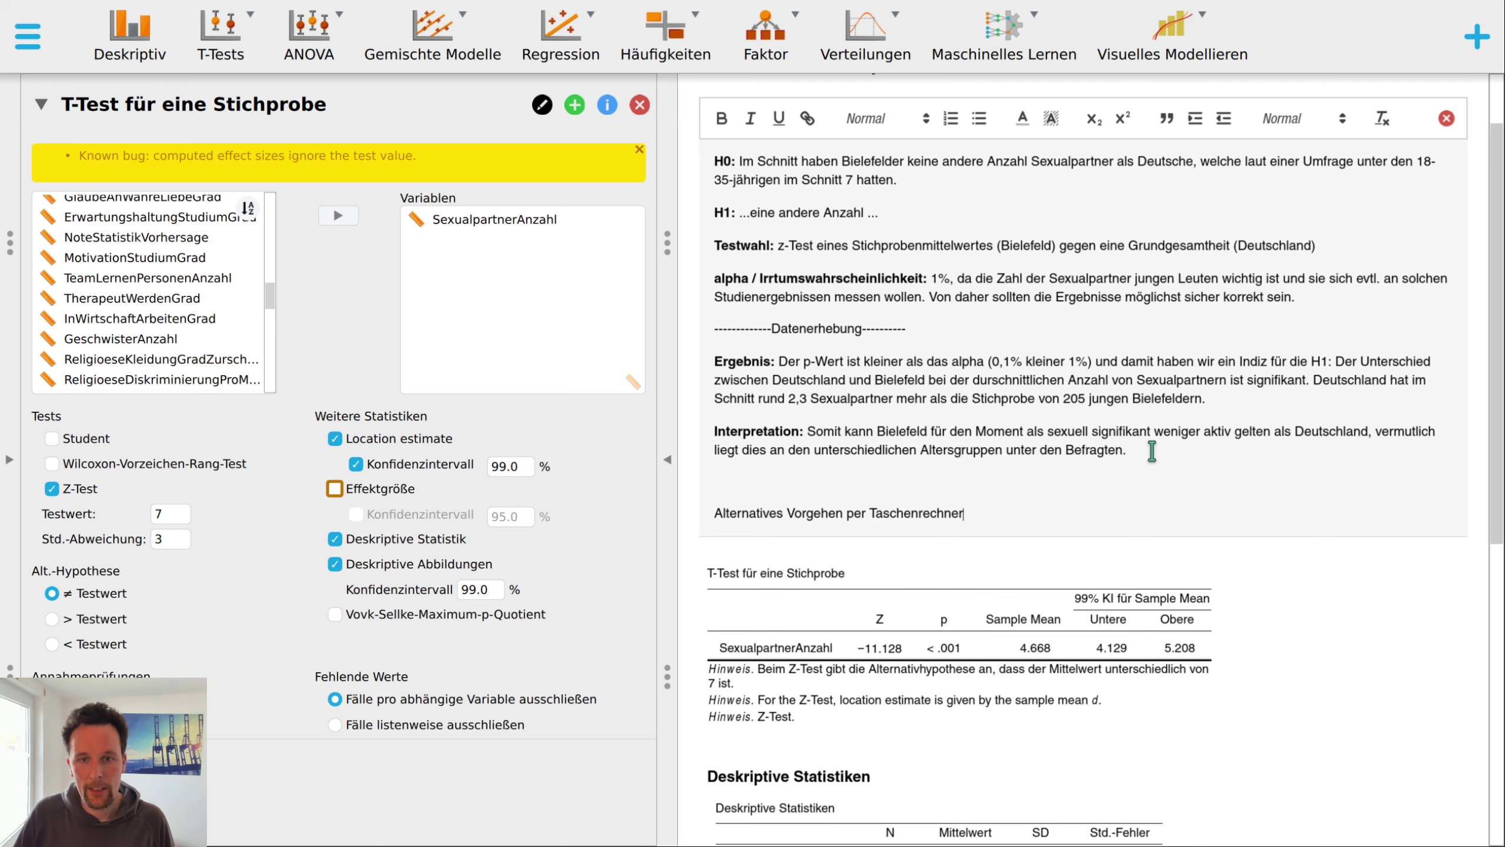
text(Ergebnis-Berechnung mit Formel: Zemp = (Stichprobenmittelwert - Grundgesamtheitsmittelwert) / Standardfehler des Mittelwertes = (xquer - µ0) / (sigma / wurzel(n)))
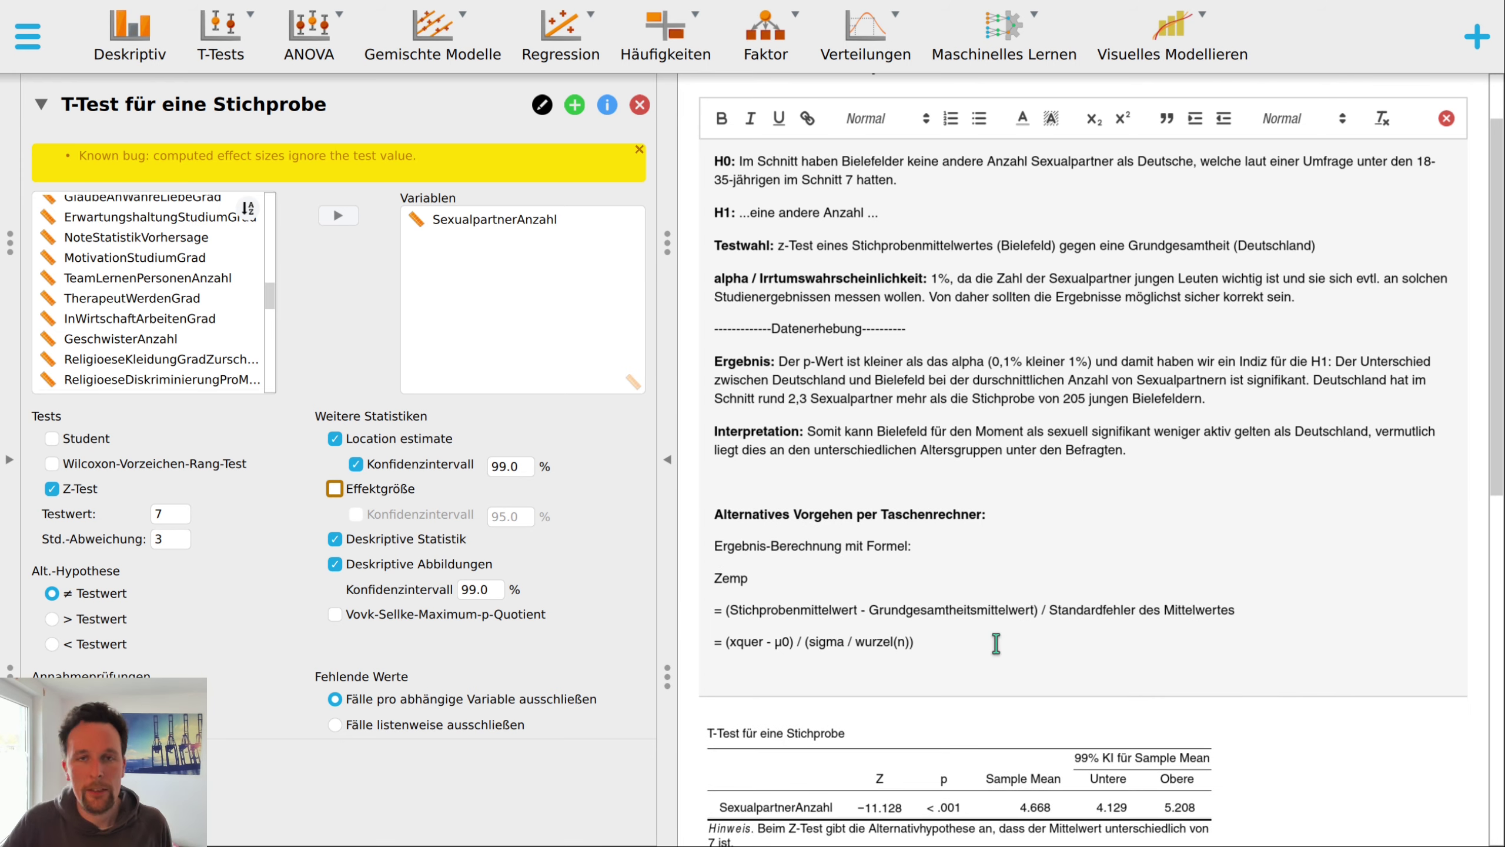
Insert the values as "= (4,668 Sexualpartner - 7 Sexualpartner) / [3 Sexualpartner / wurzel(205)]" and add the result line "= -11,1297 Zemp".
text(= (4,668 Sexualpartner - 7 Sexualpartner) / [3 Sexualpartner / wurzel(205)])
scroll(760, 405, down, 5)
key(Return)
text(=)
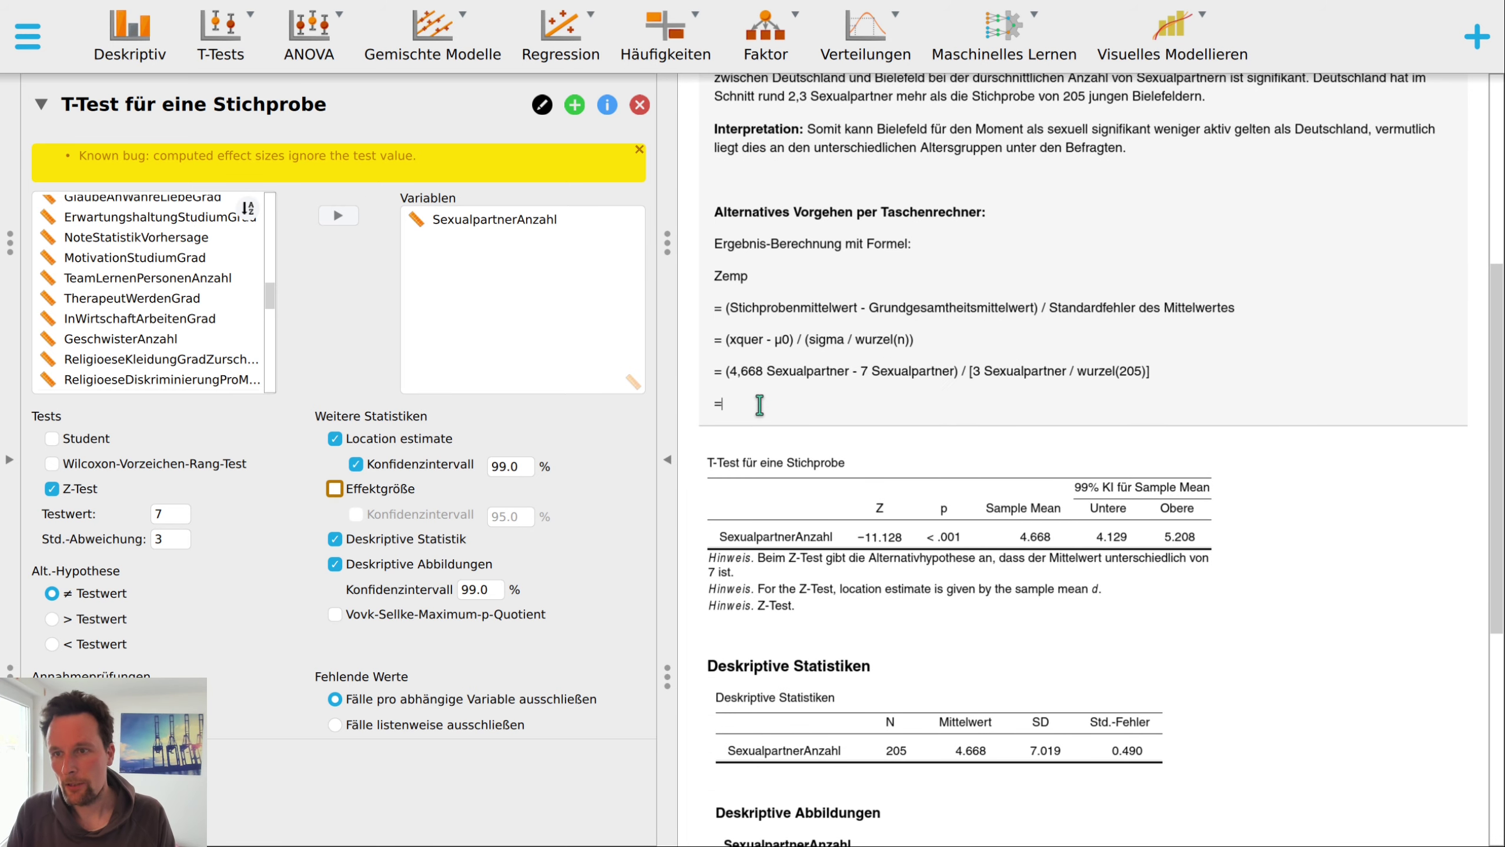
text( -)
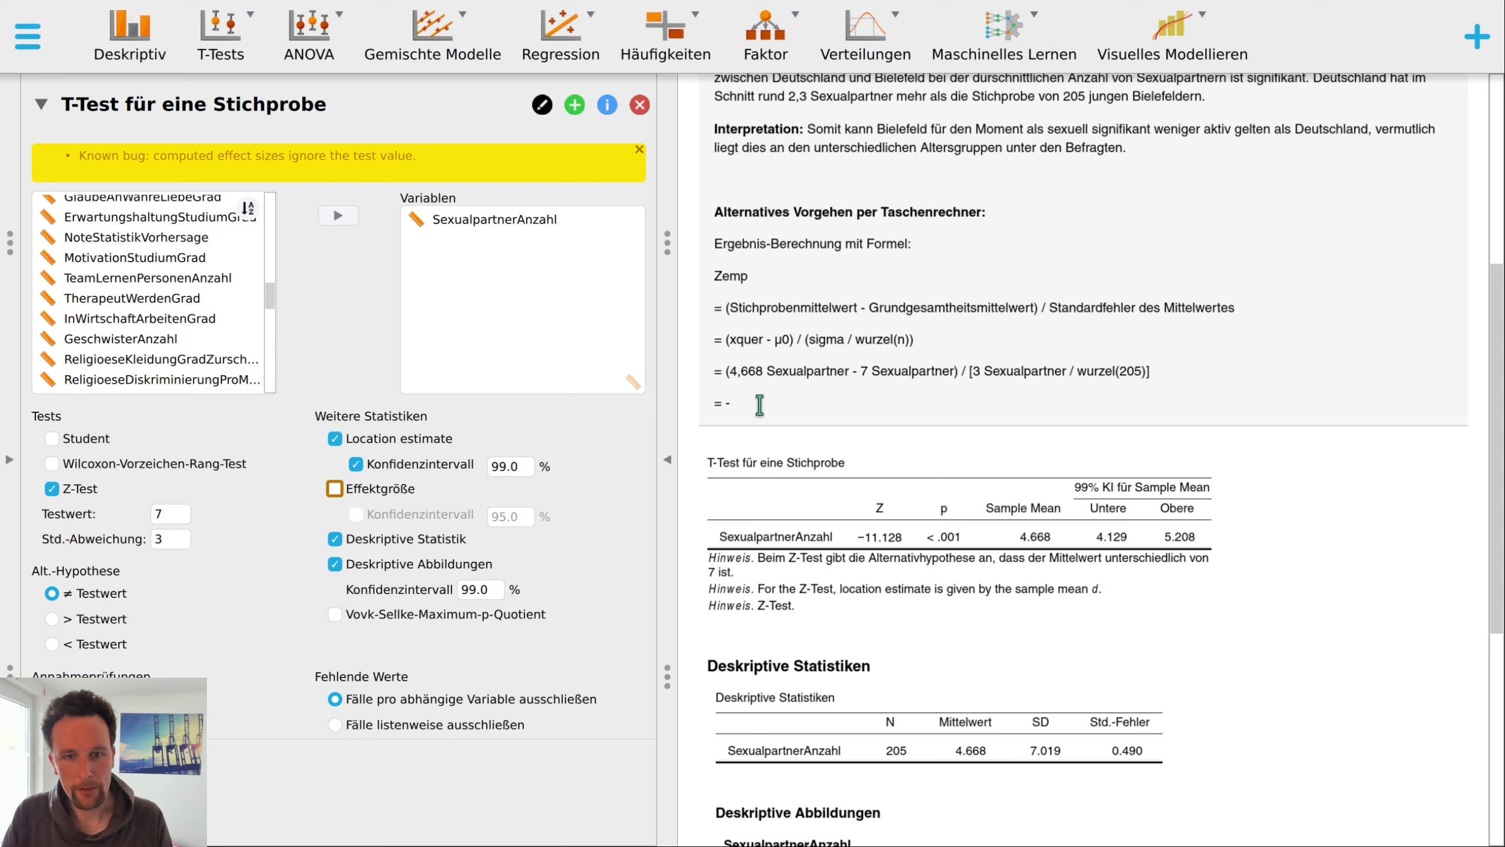
text(11,1)
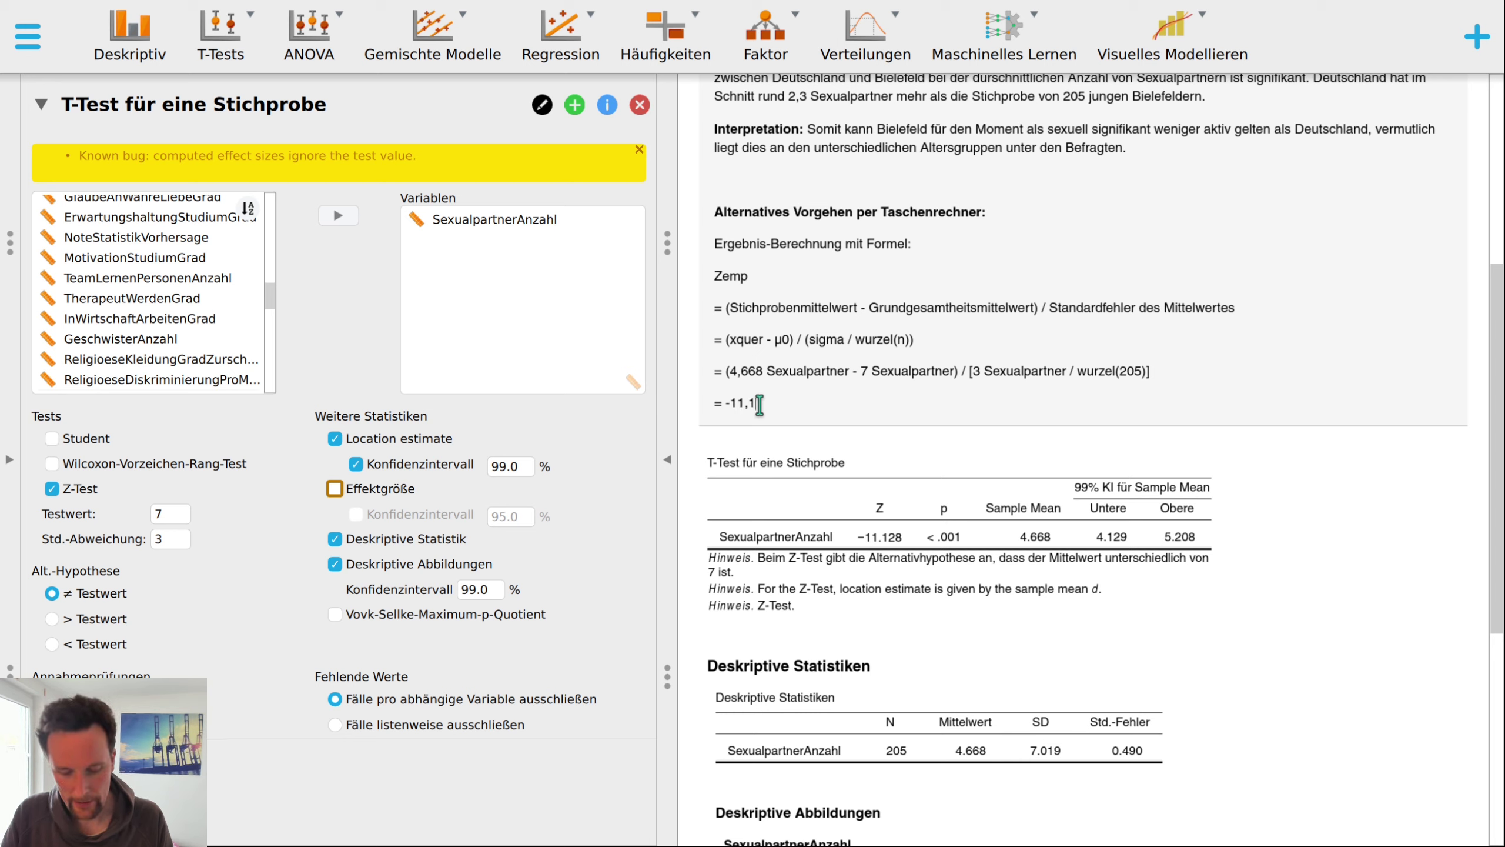
text(29)
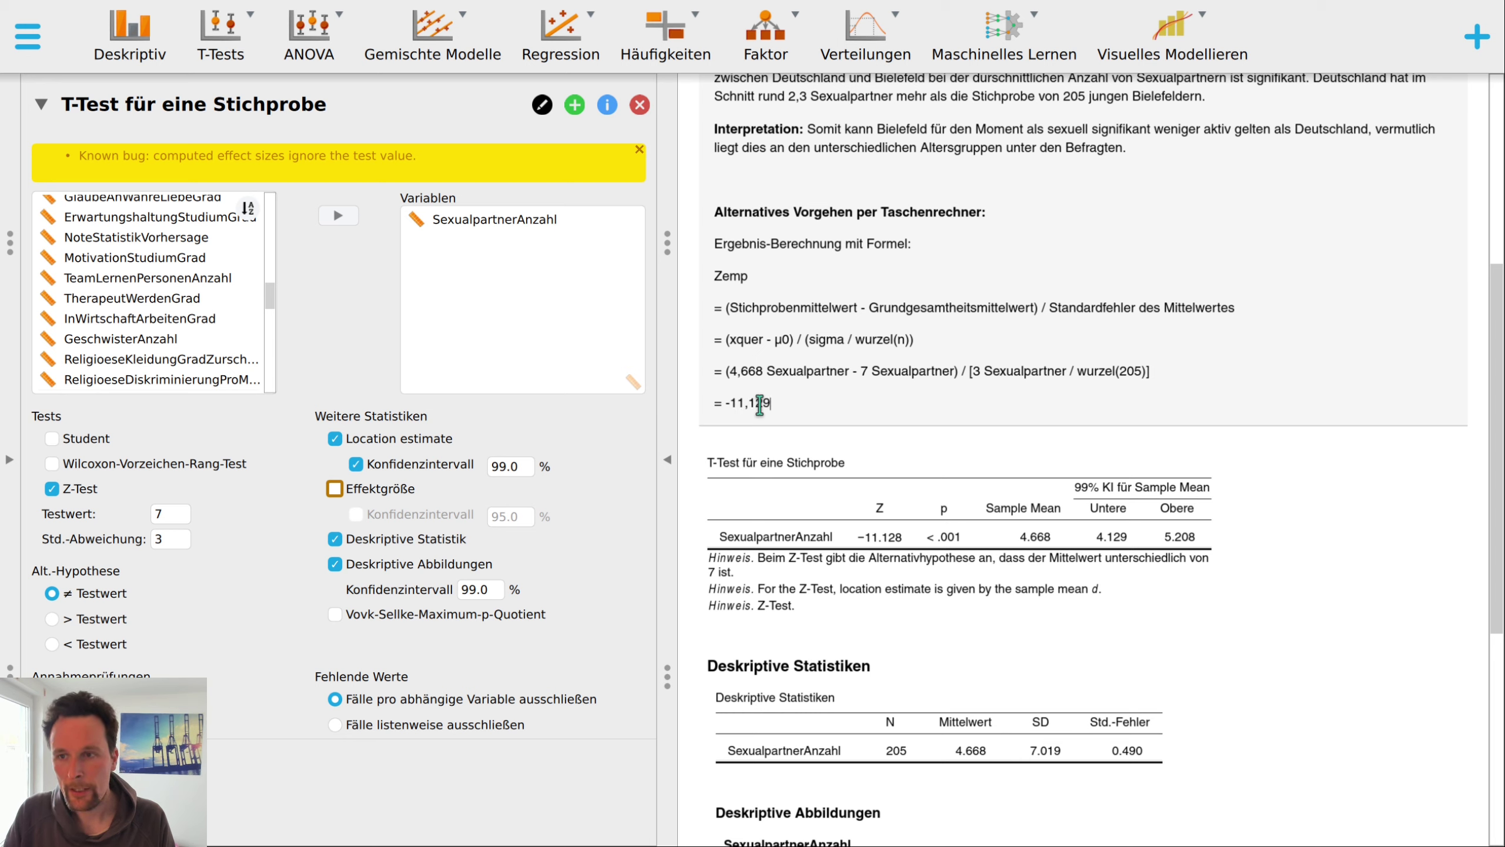
text(7)
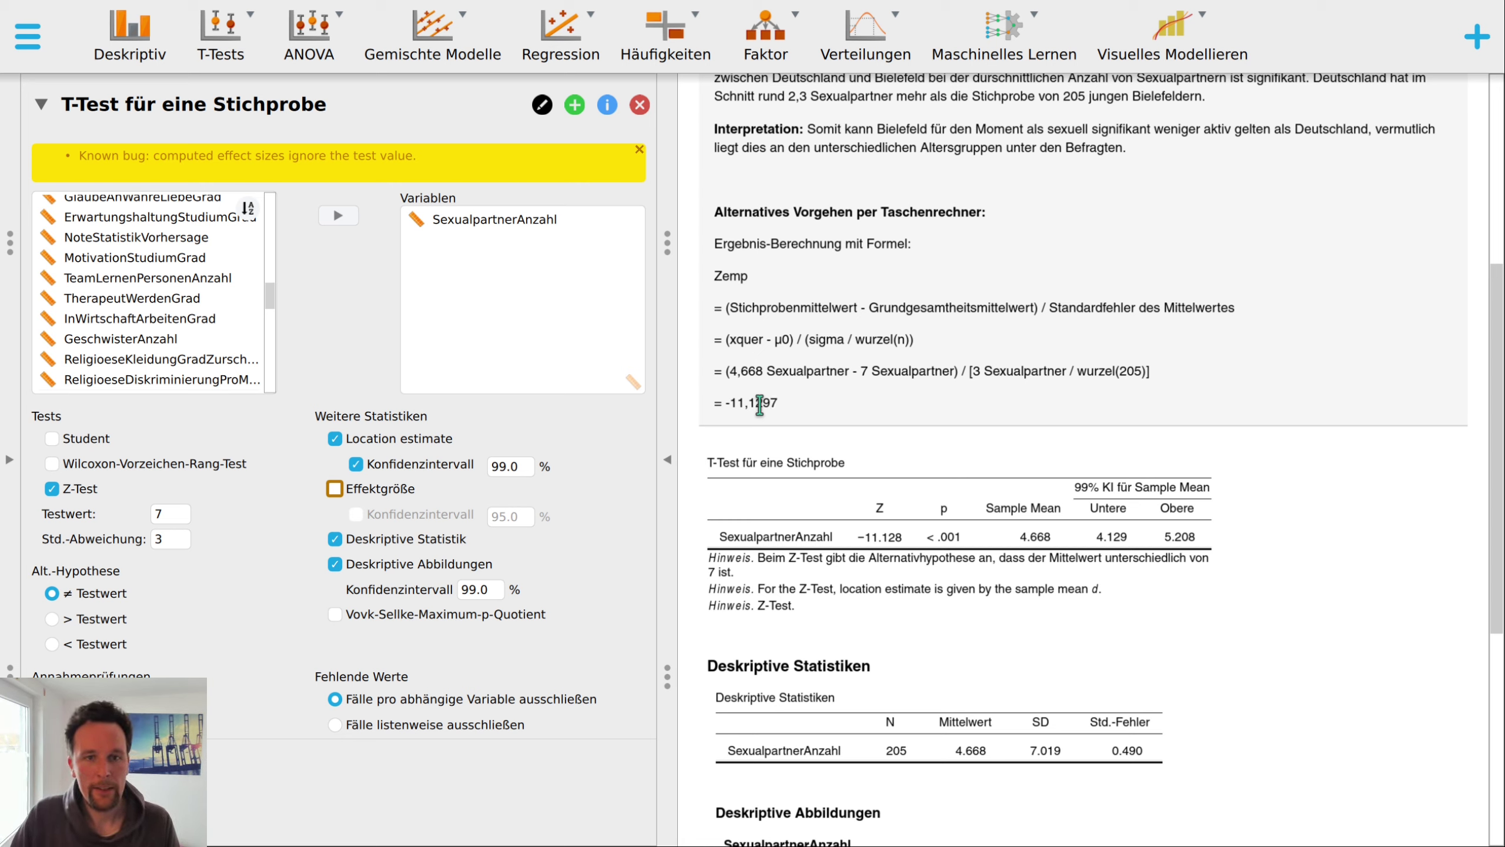
text( Zemp)
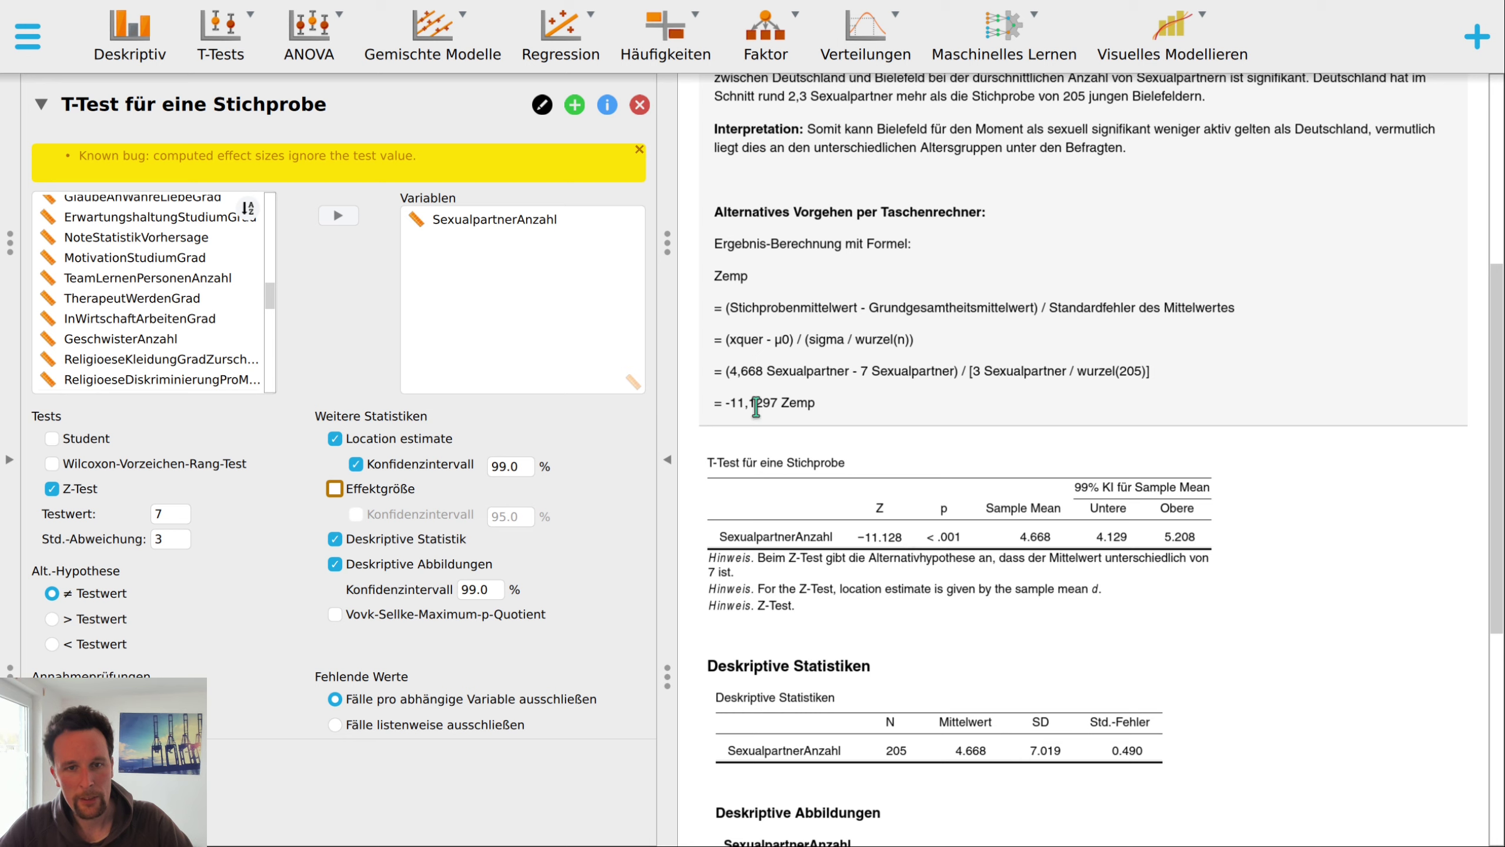
drag(763, 372, 728, 371)
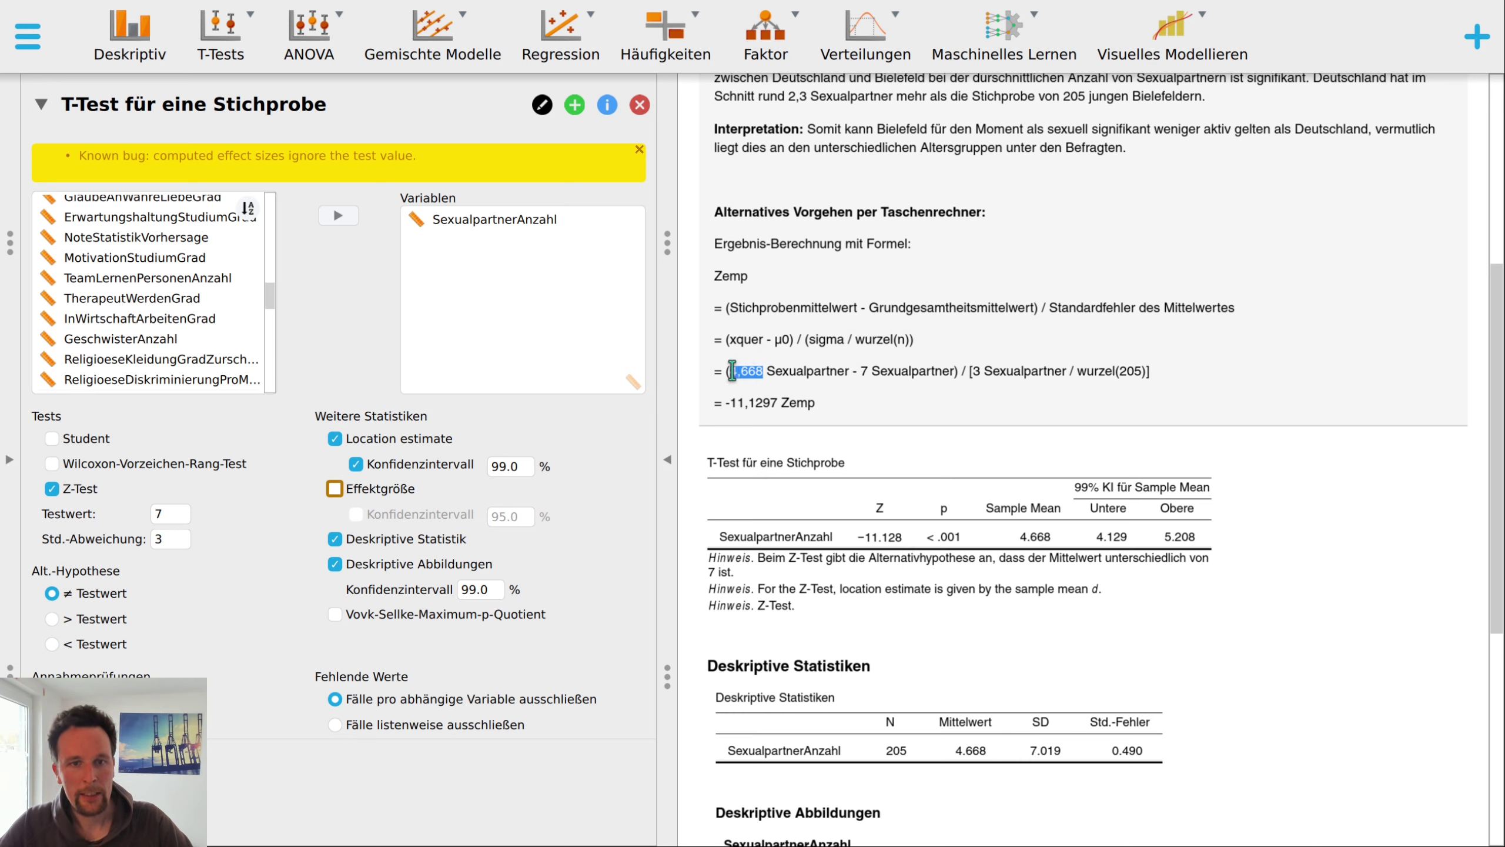
click(945, 432)
Add a German paragraph converting alpha to Zkrit: per the standard normal table, 1% split over two sides corresponds to a z-Wert of 2,57.
key(Return)
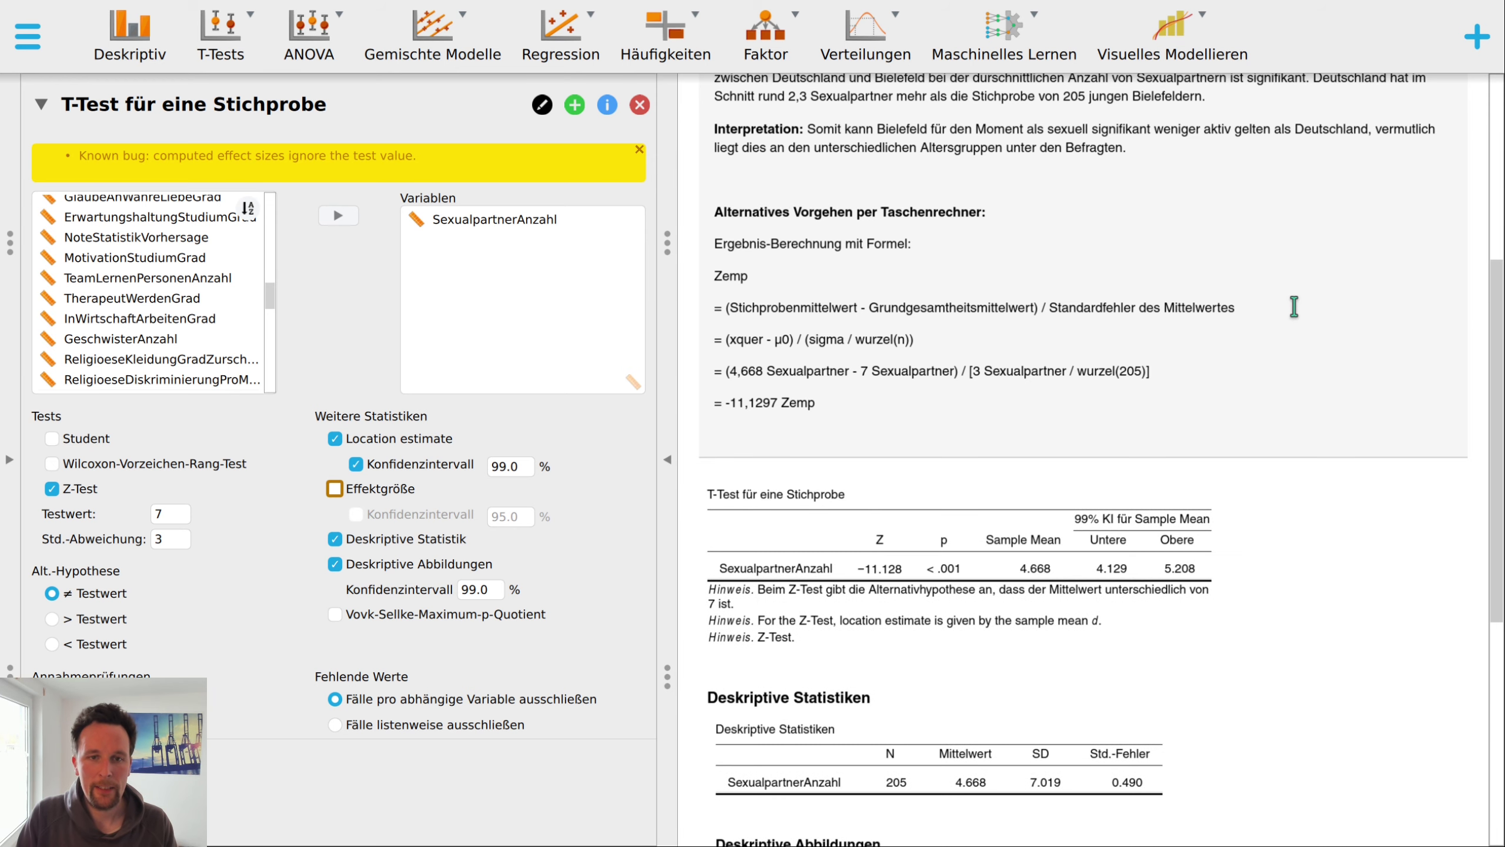
text(Vergleich mit alpha, dass zuvor in Zkrit verwandelt wird:)
text(Laut Tabelle der z-Werte der Standardnormalverteilung entspricht ein alpha von 1% auf zwei Seiten verteilt einem z-Wert von 2,57.)
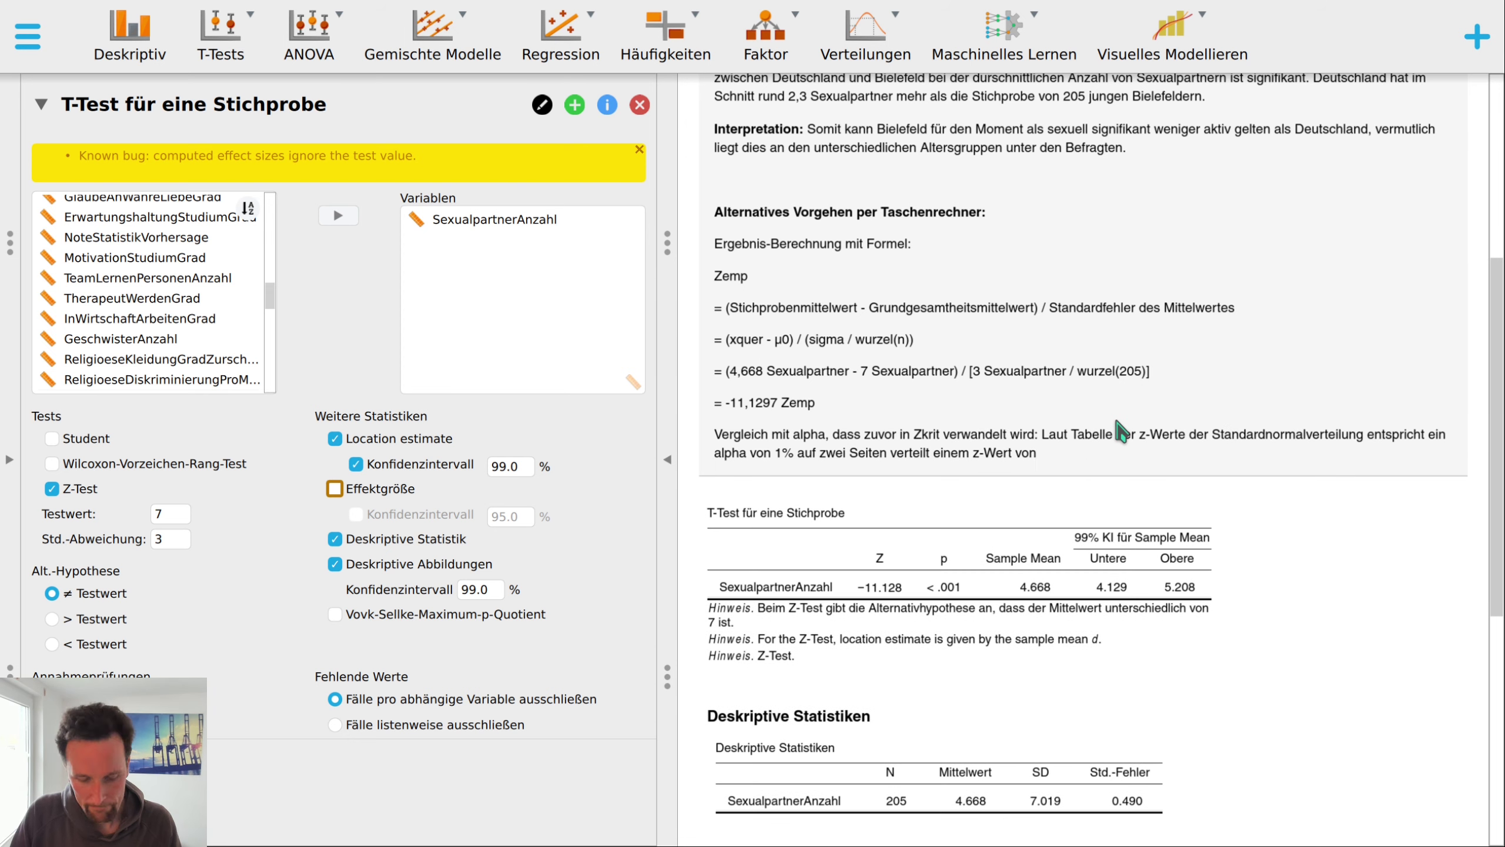
Add the comparison line "|Zemp| > Zkrit" below the Zkrit paragraph, with absolute-value bars around Zemp.
key(Return)
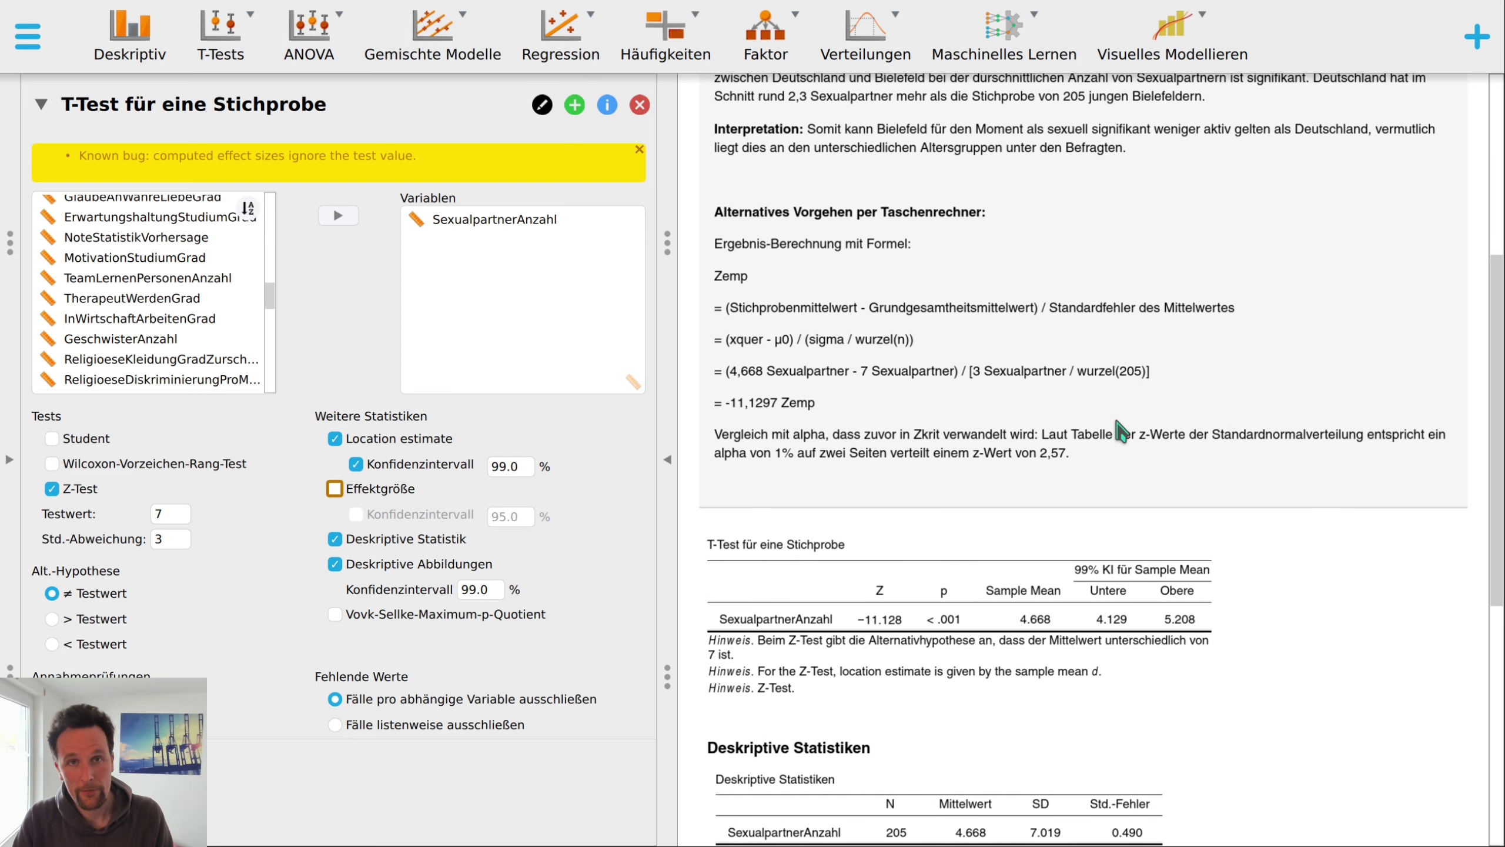
text(Ze)
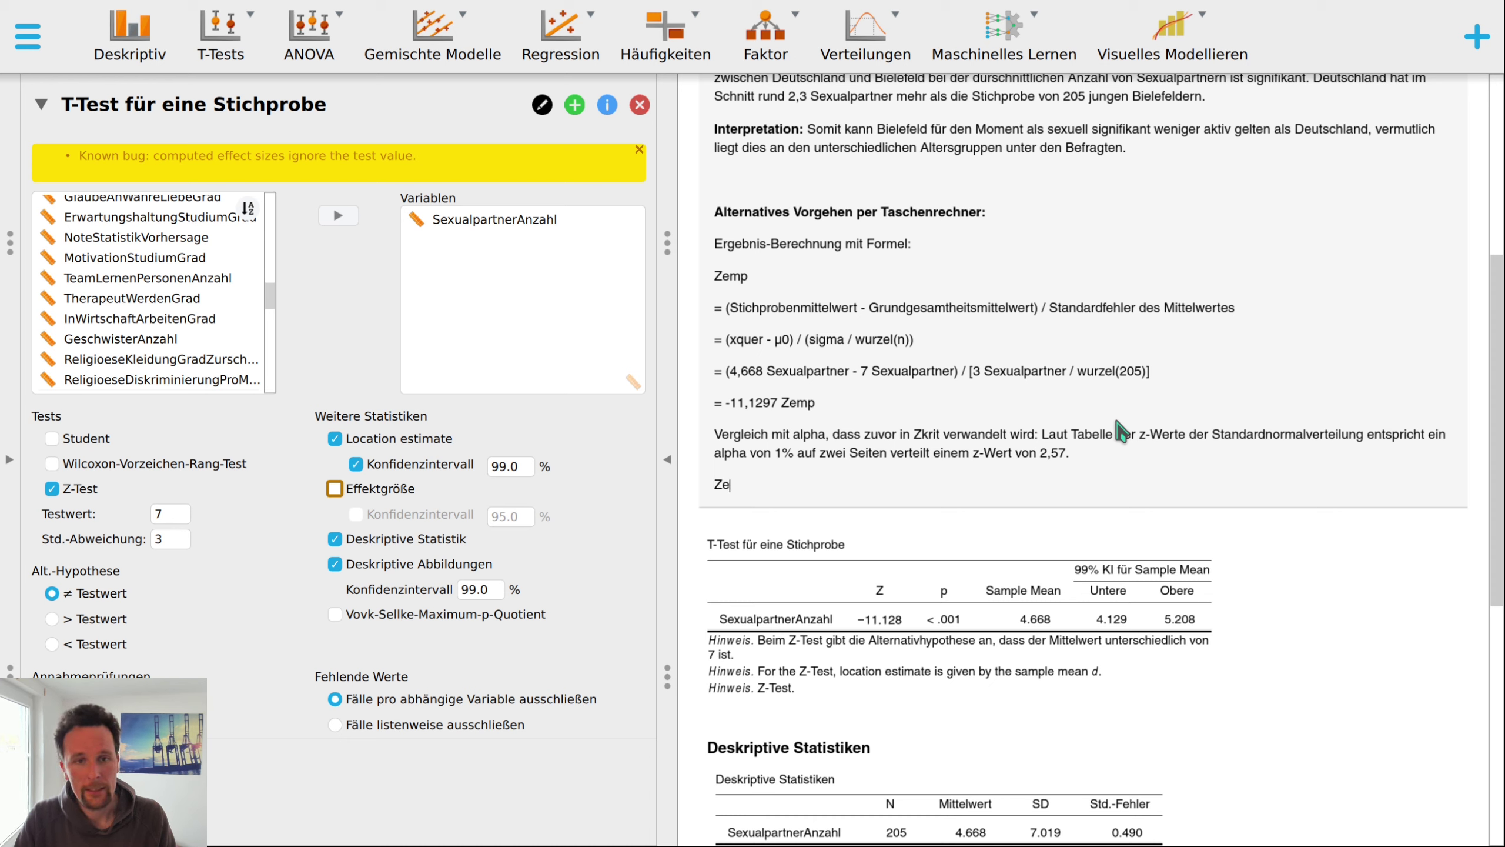
text(mp >)
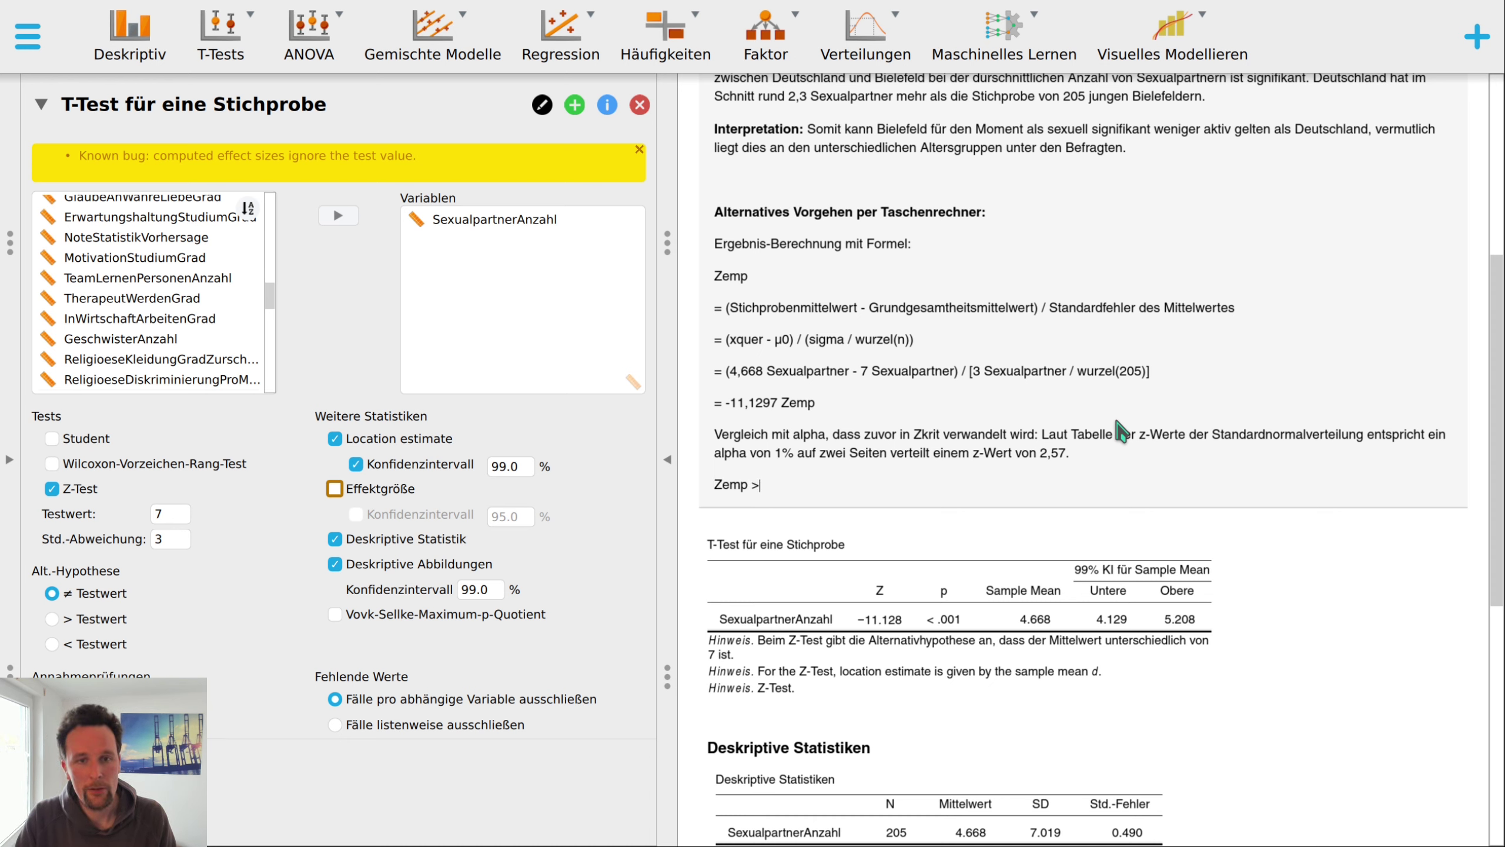
text( Zkrit)
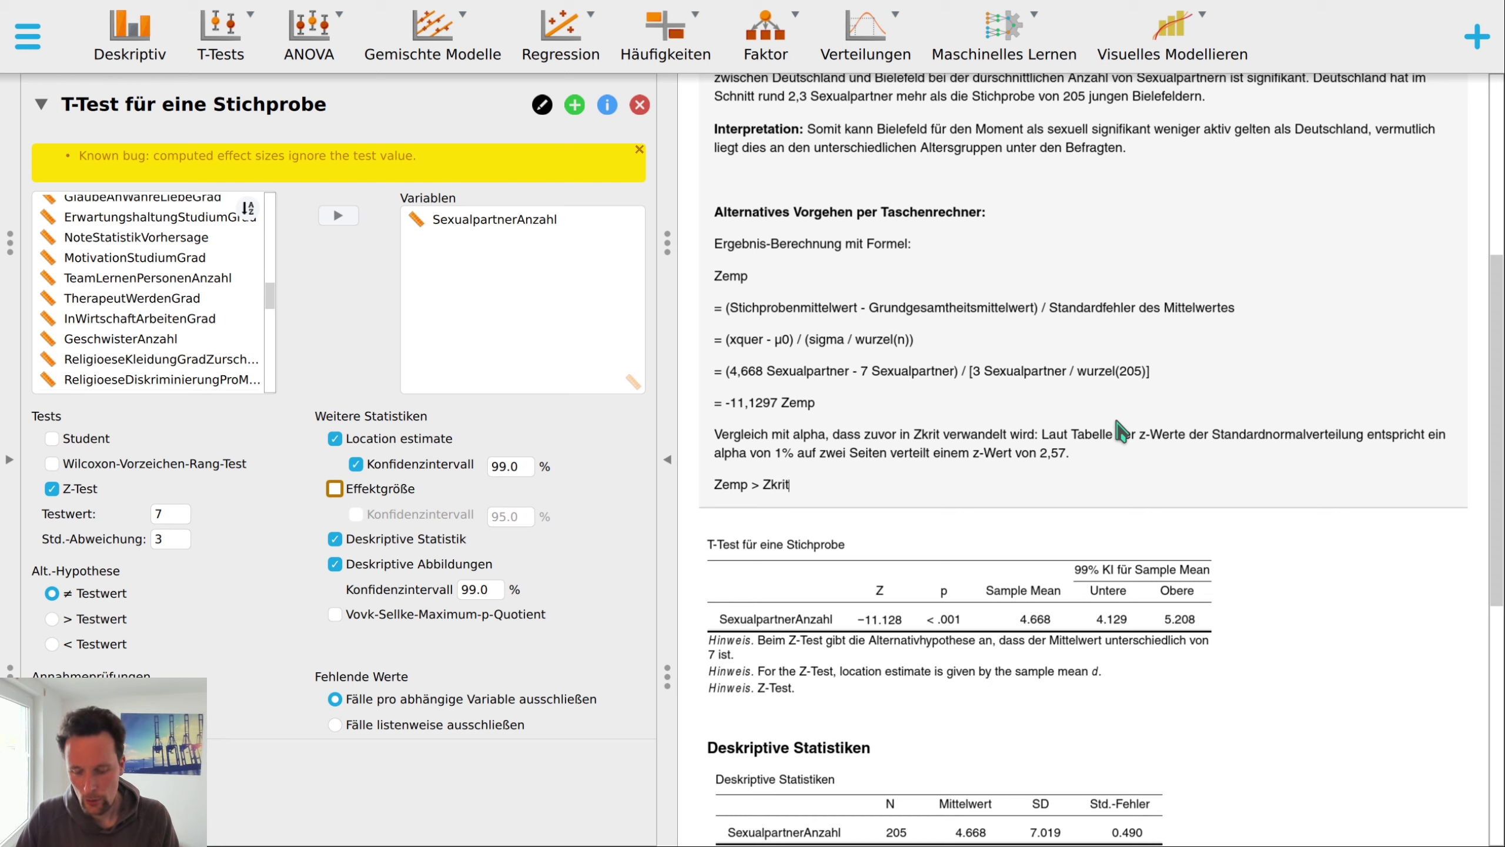
key(Left)
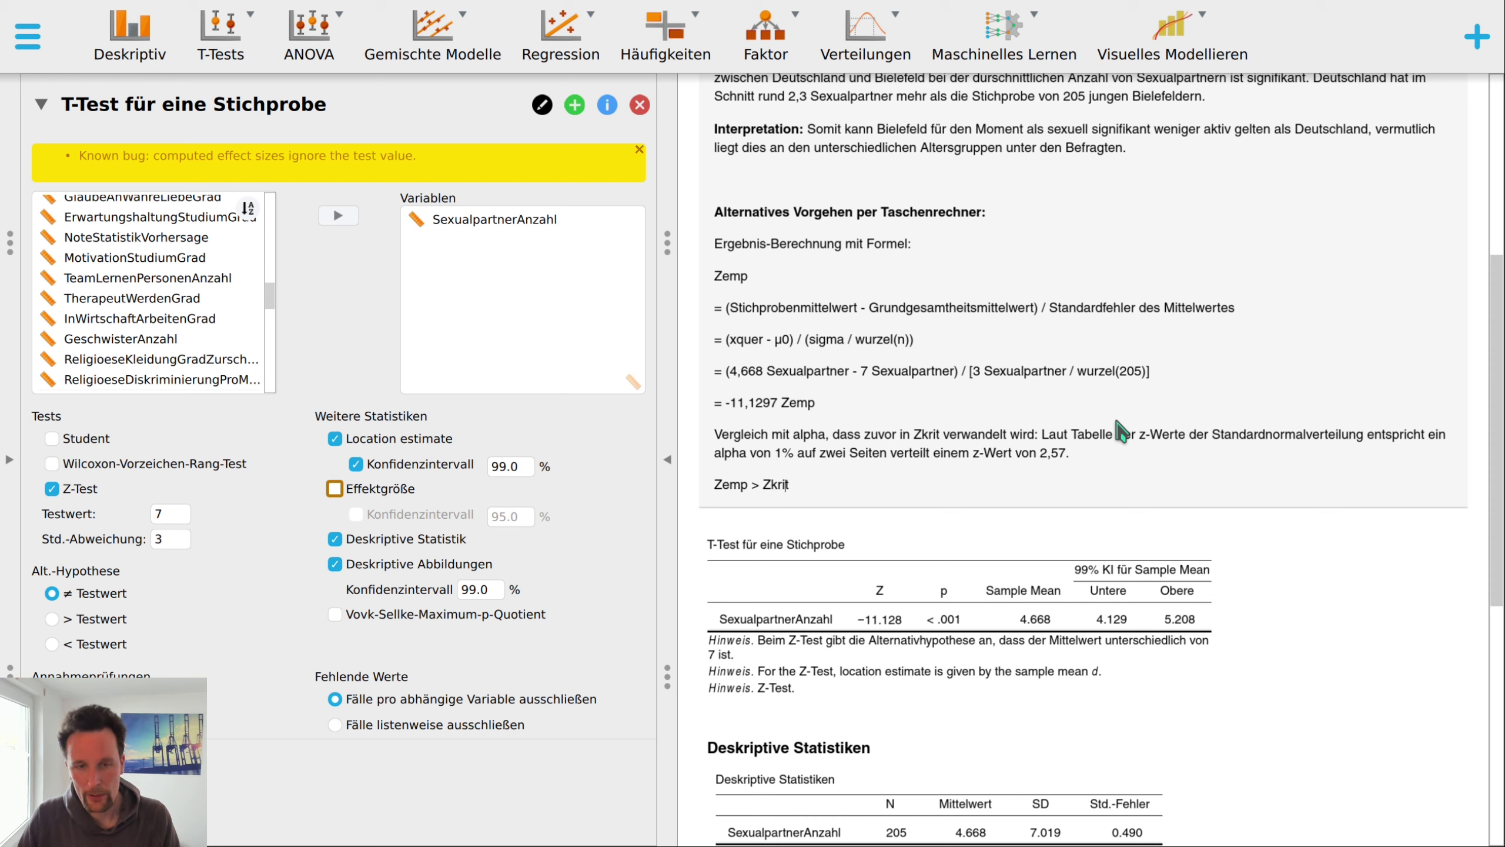
key(Left)
key(Left)
key(Left)
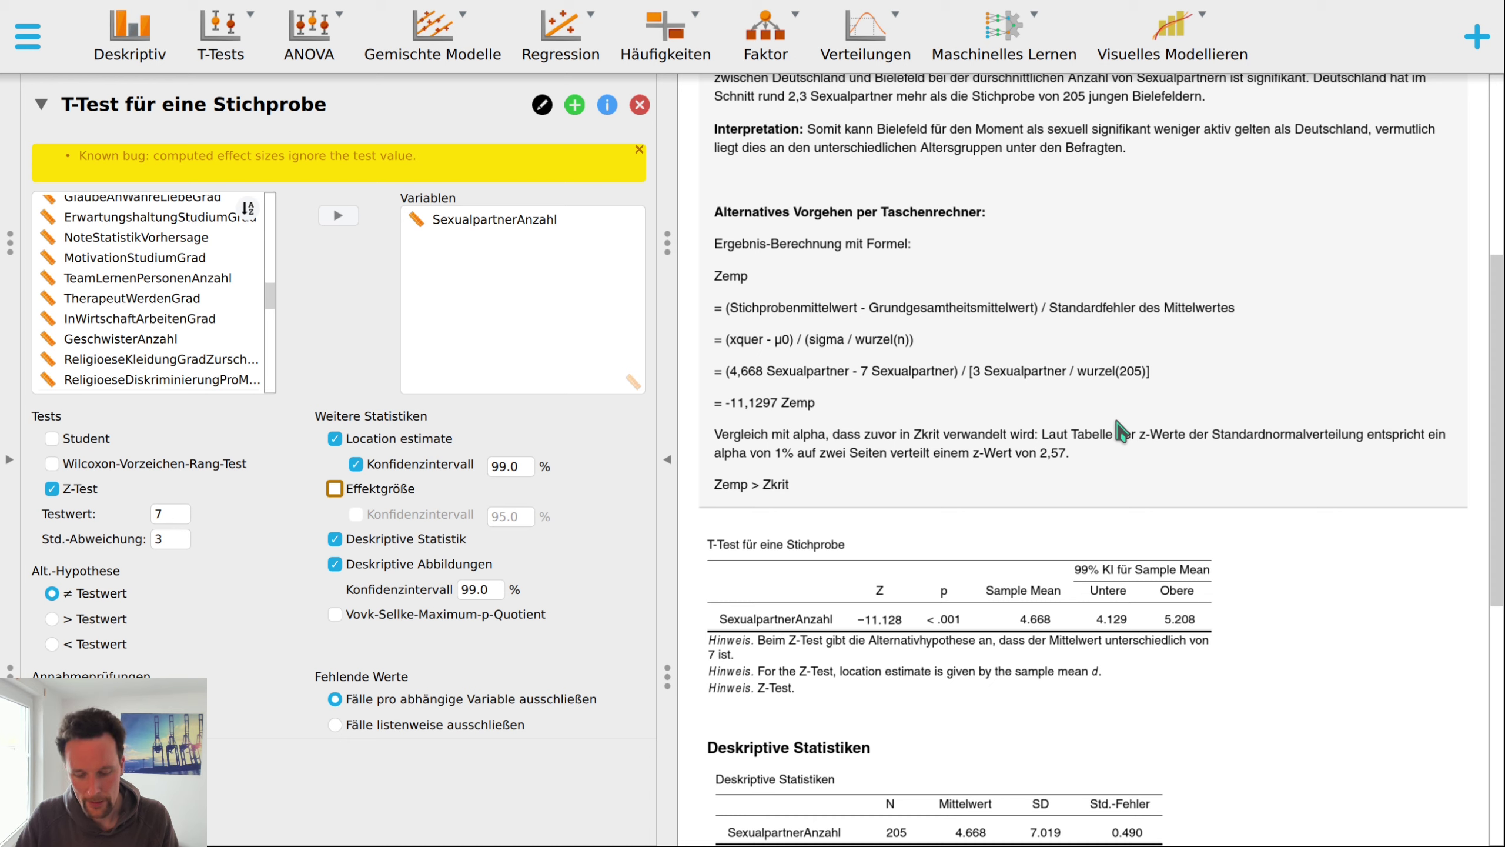
text(|)
key(Right)
text(|)
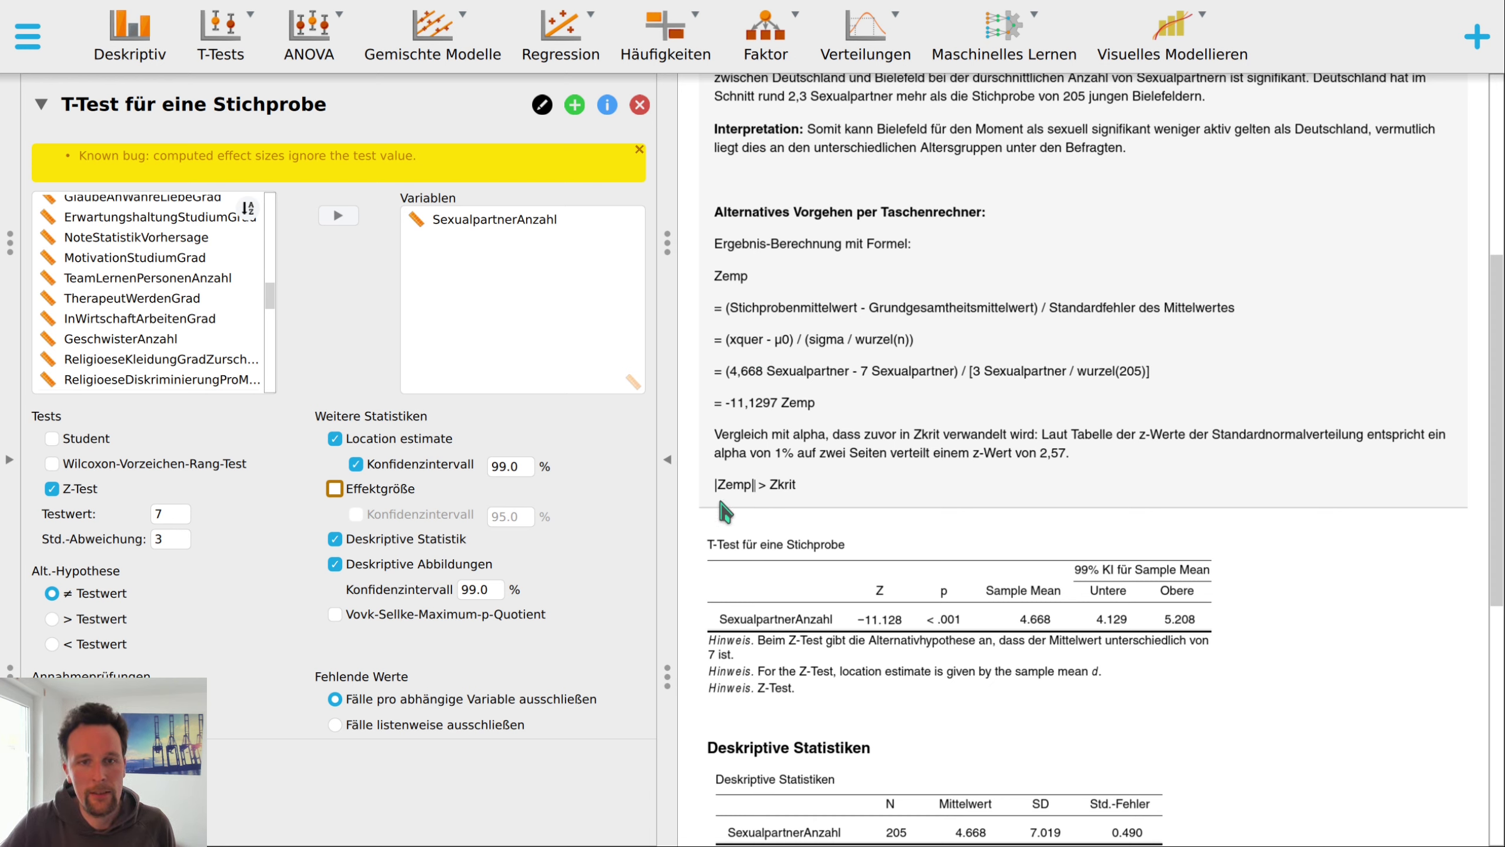
Add "11,13 > 2,57" and the conclusion "Das ist ebenso ein Indiz für die H1 als wenn der p-Wert > alpha ist.".
key(Return)
text(11,13 > 2,57)
key(Return)
text(Das ist ebenso ein Indiz für die H1 als wenn der p-Wert > alpha ist.)
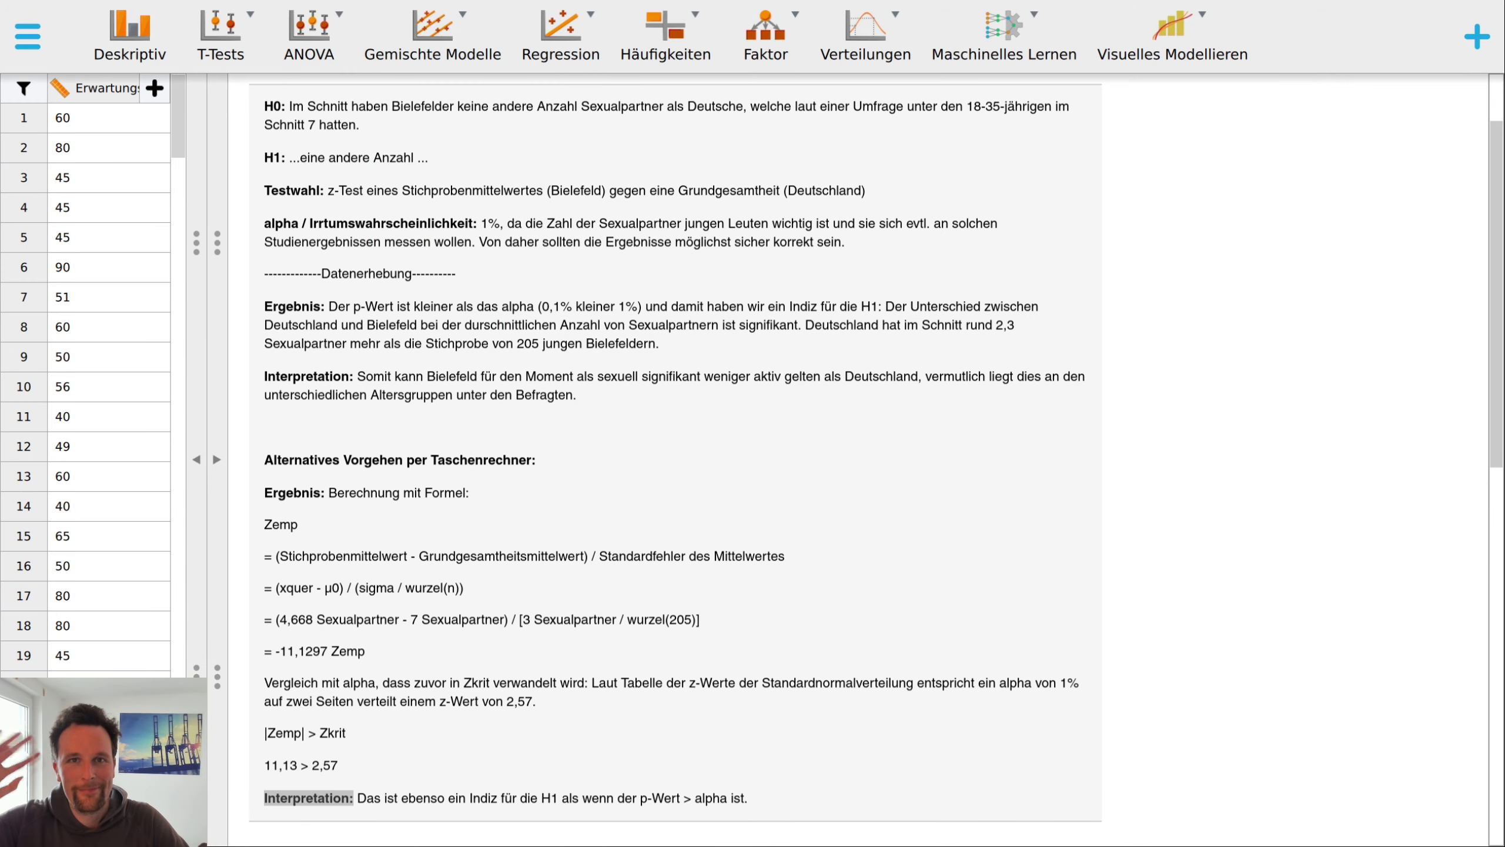
scroll(676, 451, down, 10)
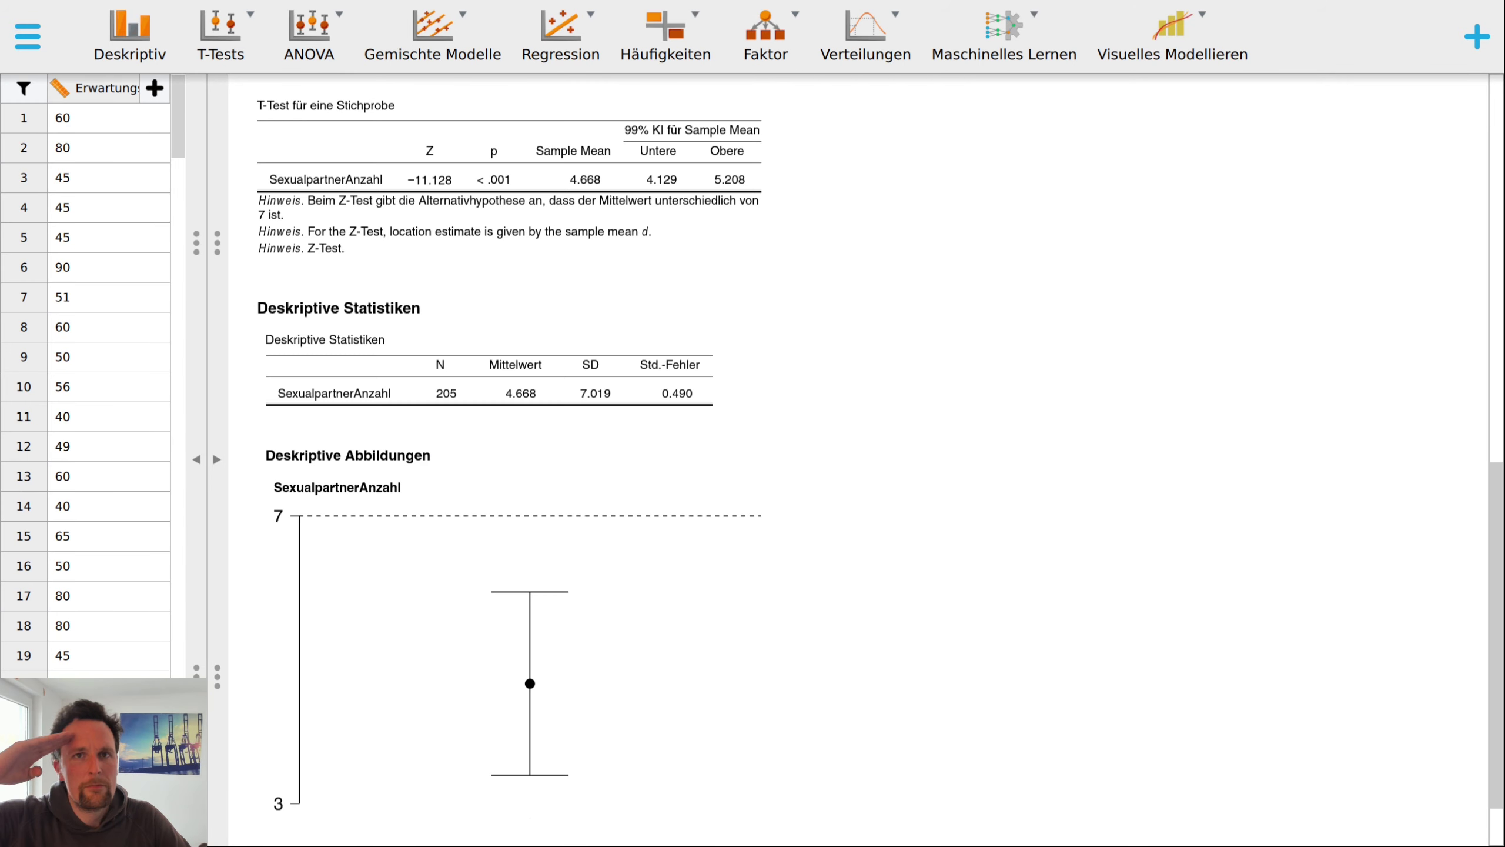